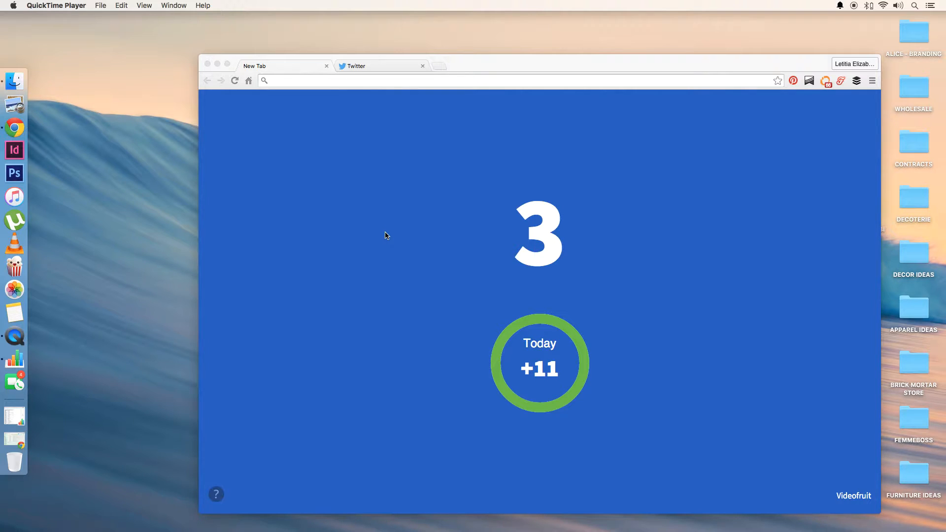
# Open the Tailor Brands website at tailorbrands.com.
pyautogui.click(382, 80)
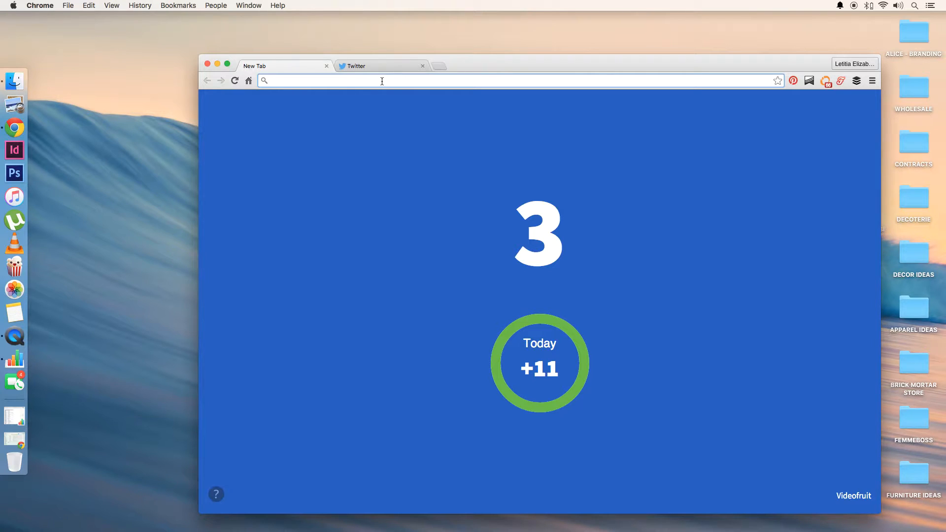
pyautogui.write('tailorbrands.com')
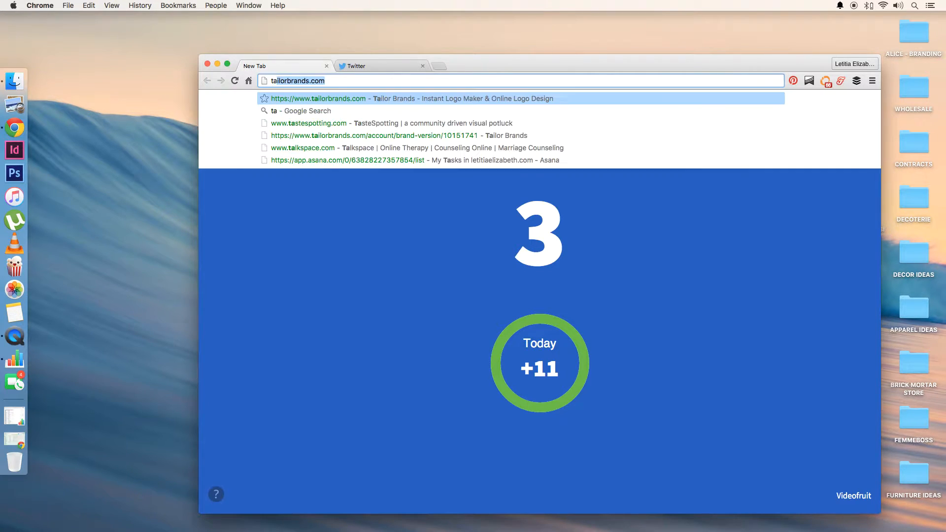
pyautogui.press('Return')
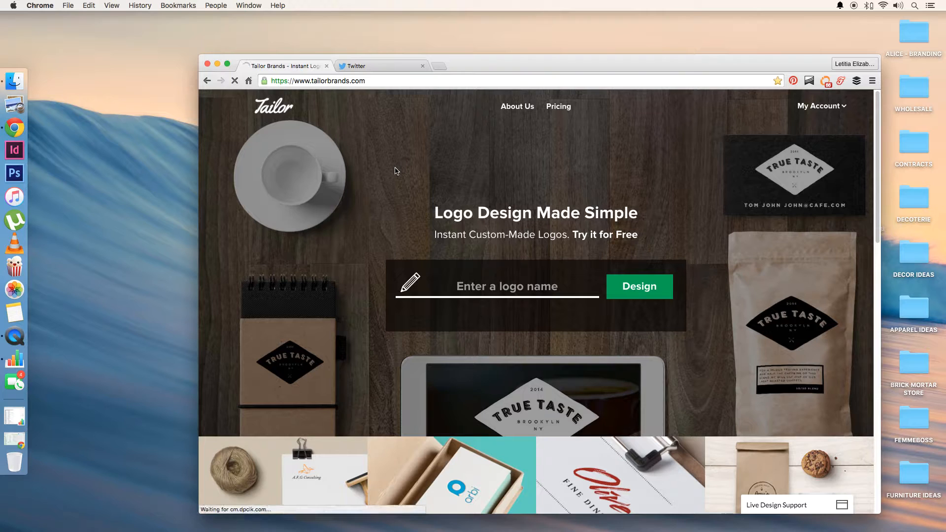
# Look through the homepage's logo design banner, sample brand images and the pricing and quality sections.
pyautogui.scroll(-2, 397, 171)
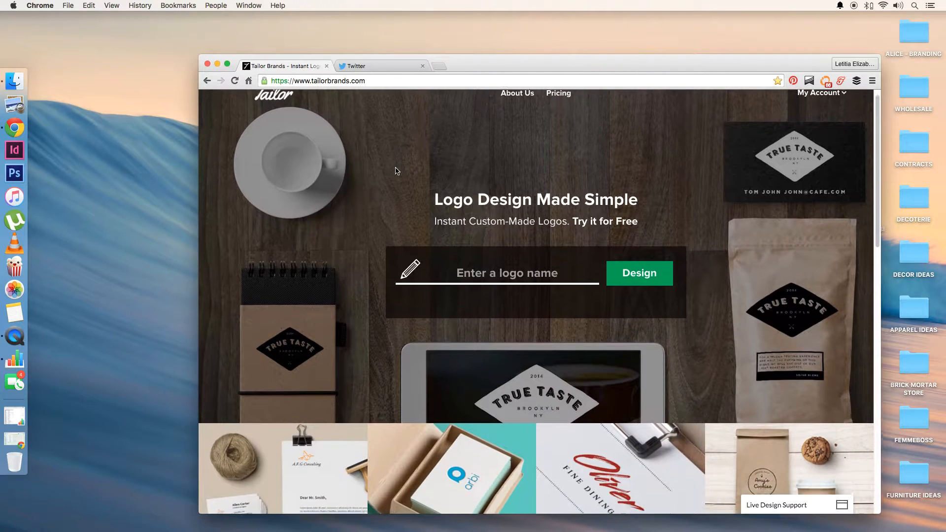
pyautogui.scroll(2, 396, 171)
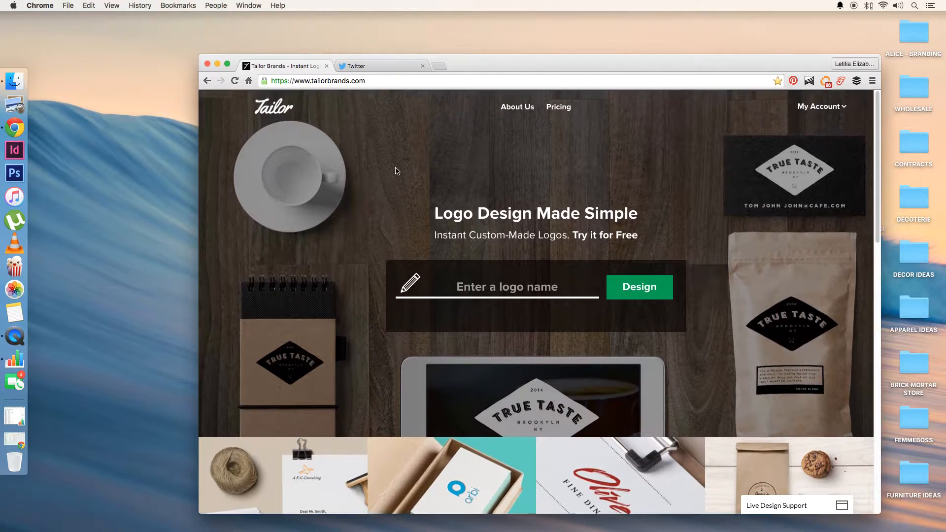
pyautogui.scroll(-2, 397, 171)
pyautogui.scroll(-2, 396, 171)
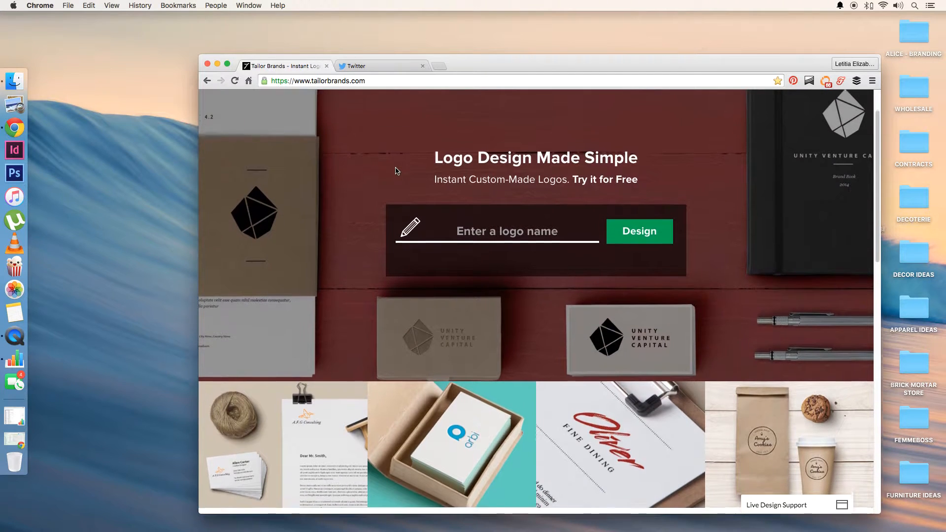
pyautogui.scroll(1, 394, 171)
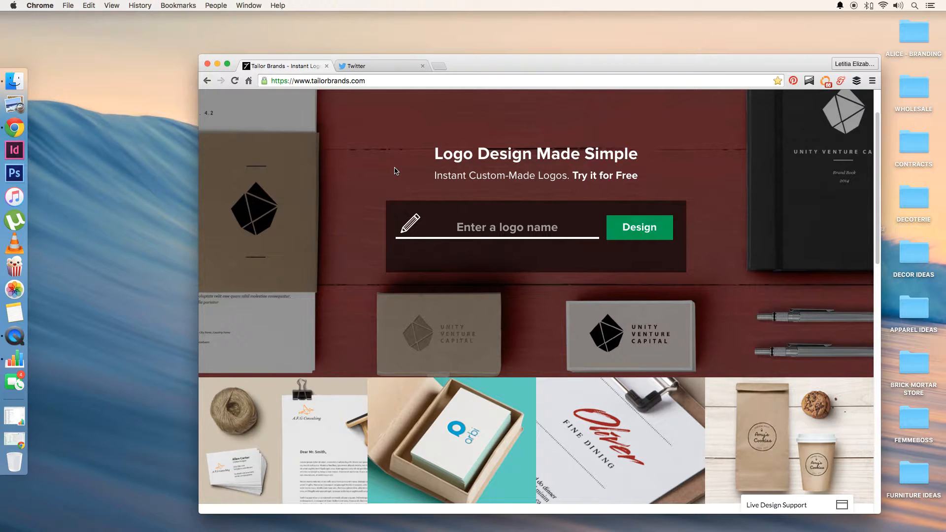
pyautogui.scroll(-10, 394, 171)
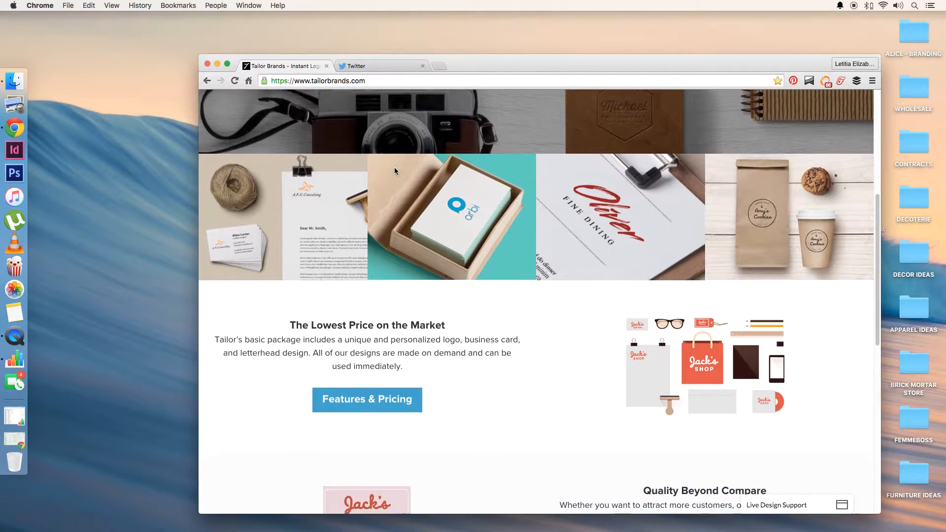
pyautogui.scroll(-10, 394, 171)
pyautogui.scroll(-5, 394, 171)
pyautogui.scroll(10, 394, 171)
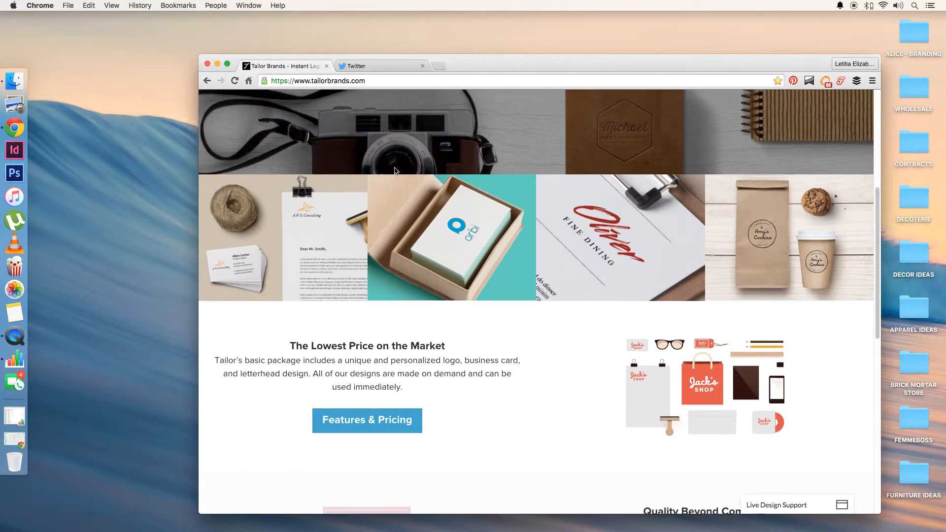
pyautogui.scroll(10, 394, 171)
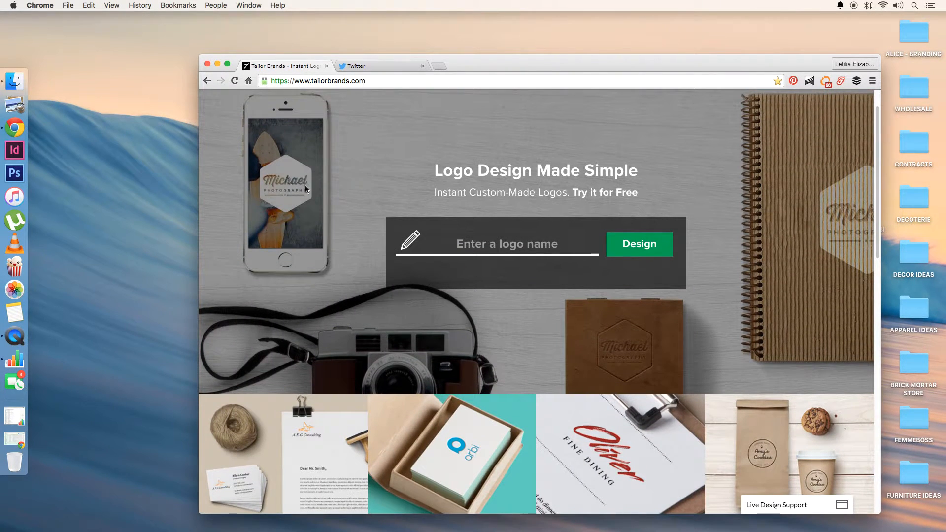
pyautogui.scroll(-1, 317, 188)
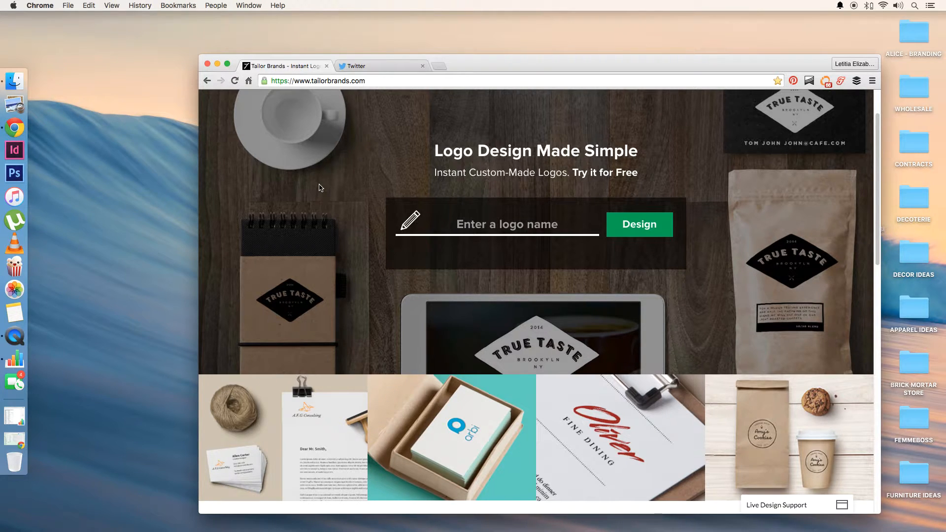
# Enter "#Femmeboss" as the logo name, leave the tagline empty and start the design.
pyautogui.scroll(3, 319, 187)
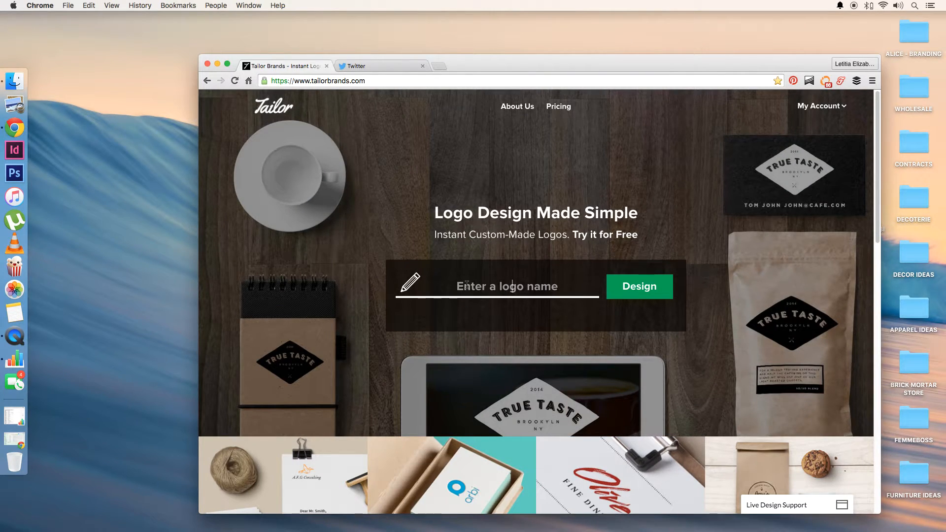
pyautogui.write('#Femmebos')
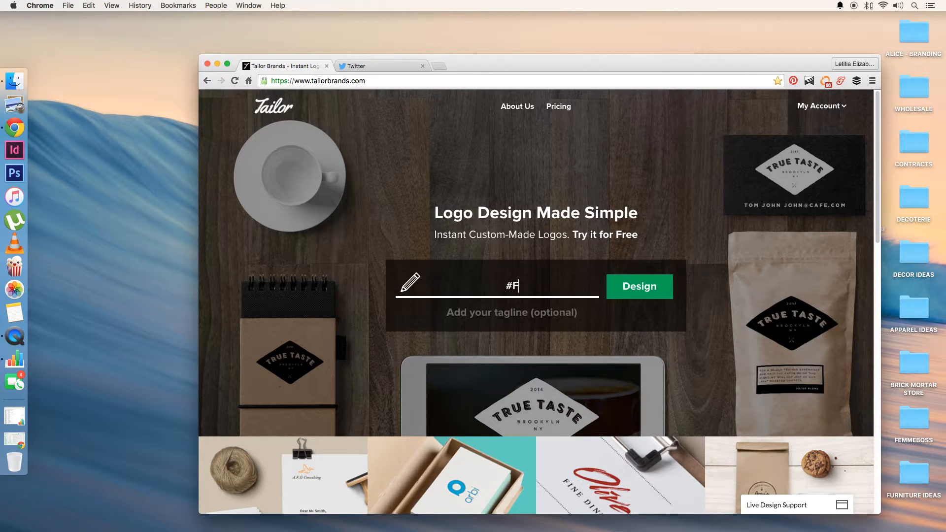
pyautogui.write('s')
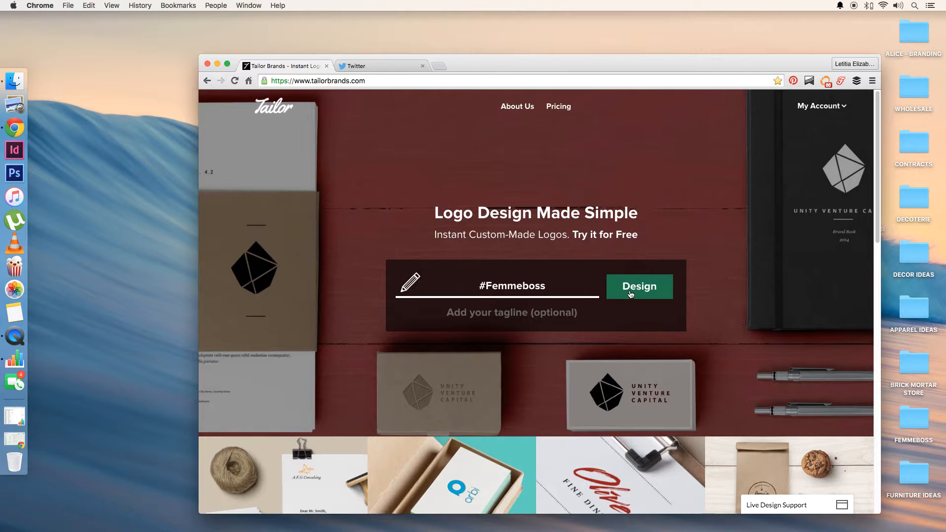
pyautogui.click(631, 294)
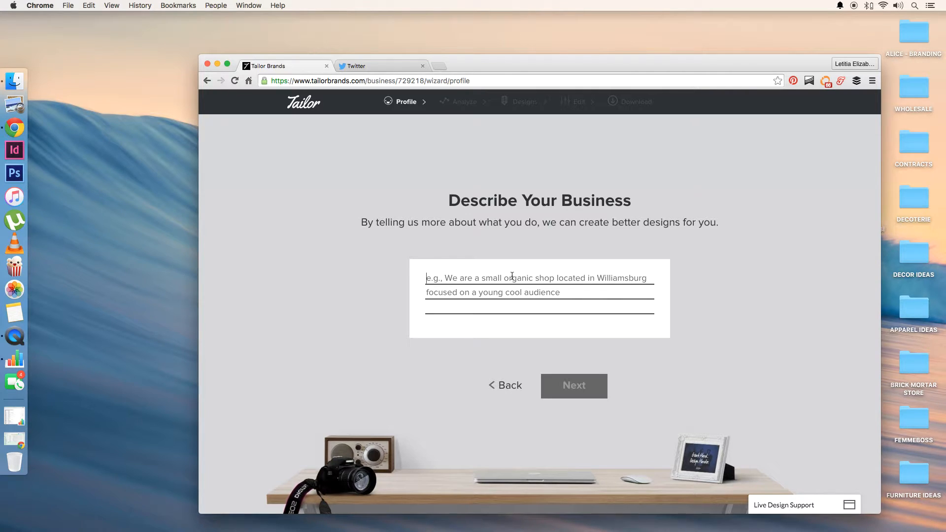
# Describe the business as "a magazine for women in business" and continue to the logo type selection.
pyautogui.write('an')
pyautogui.press('BackSpace')
pyautogui.write('magazine for wome')
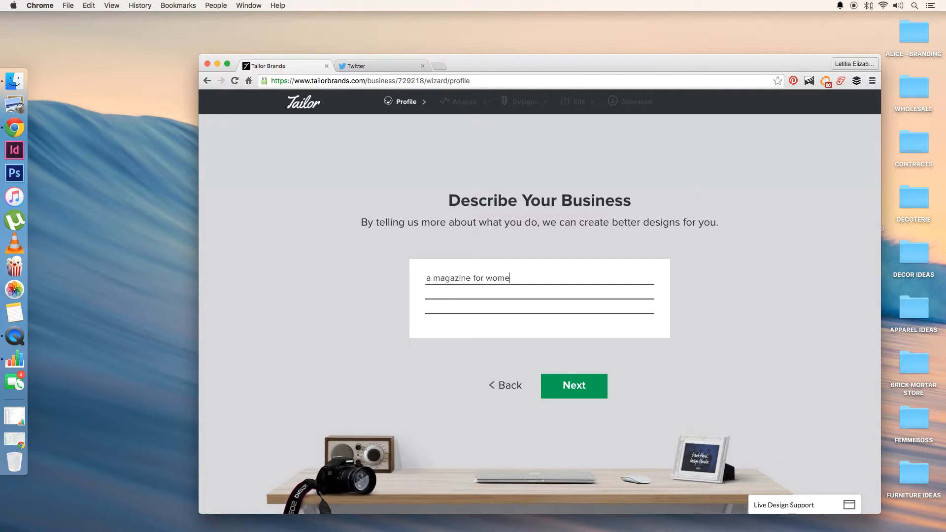
pyautogui.write('n in business')
pyautogui.click(574, 386)
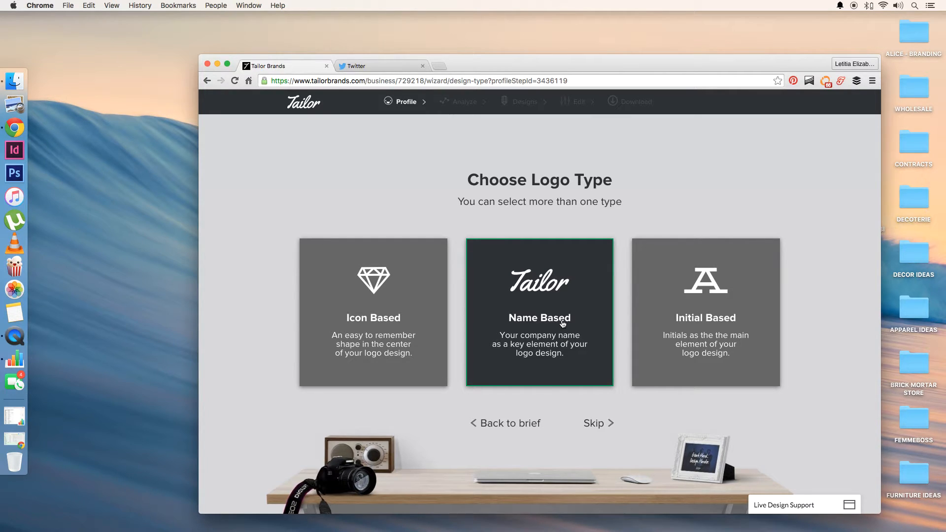
# Choose the Icon Based logo type and search the icon library for "cupcake".
pyautogui.click(415, 318)
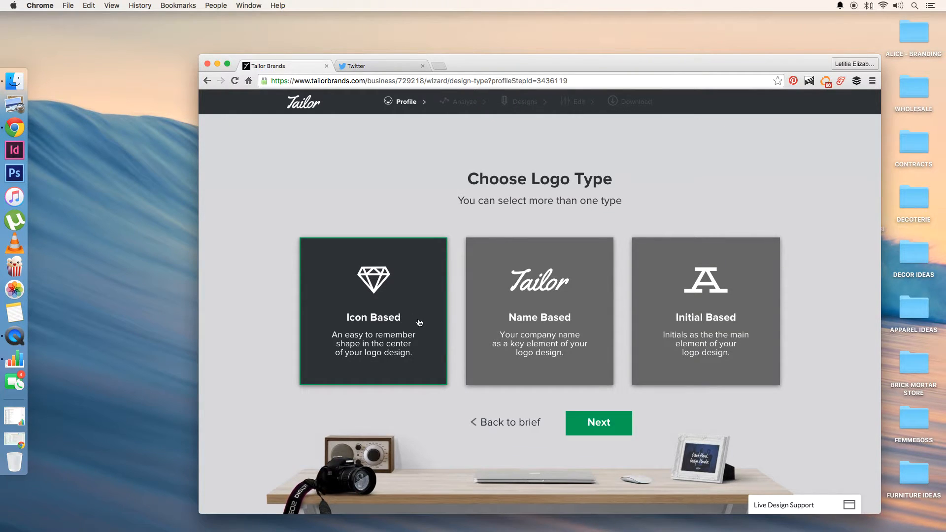
pyautogui.click(609, 428)
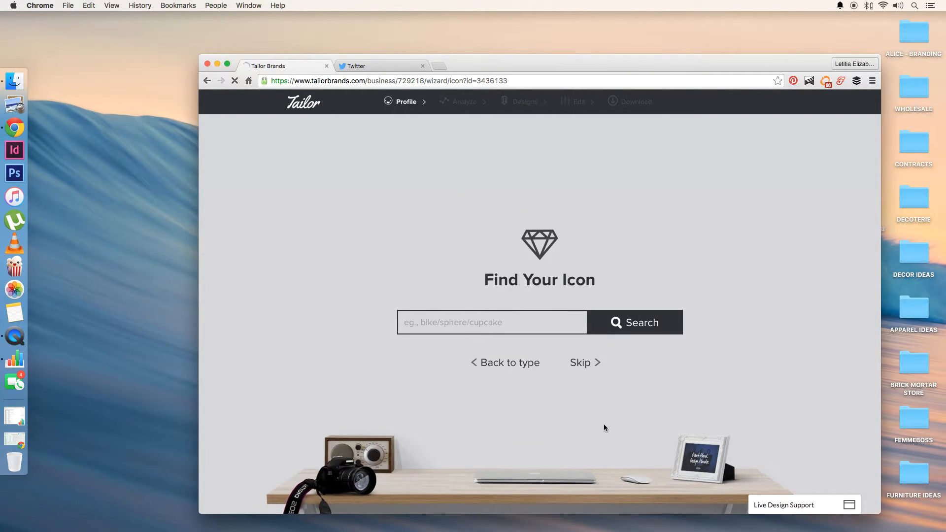
pyautogui.click(520, 324)
pyautogui.write('cupcake')
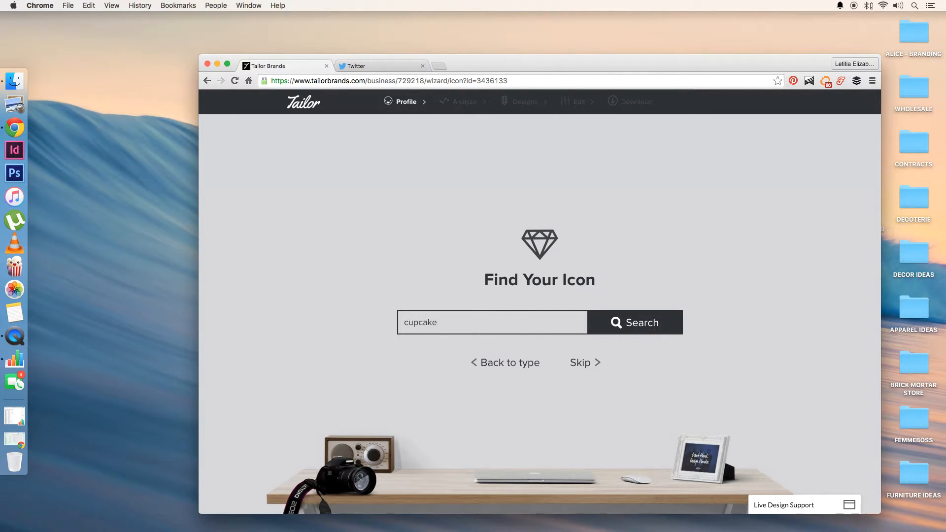
pyautogui.click(663, 329)
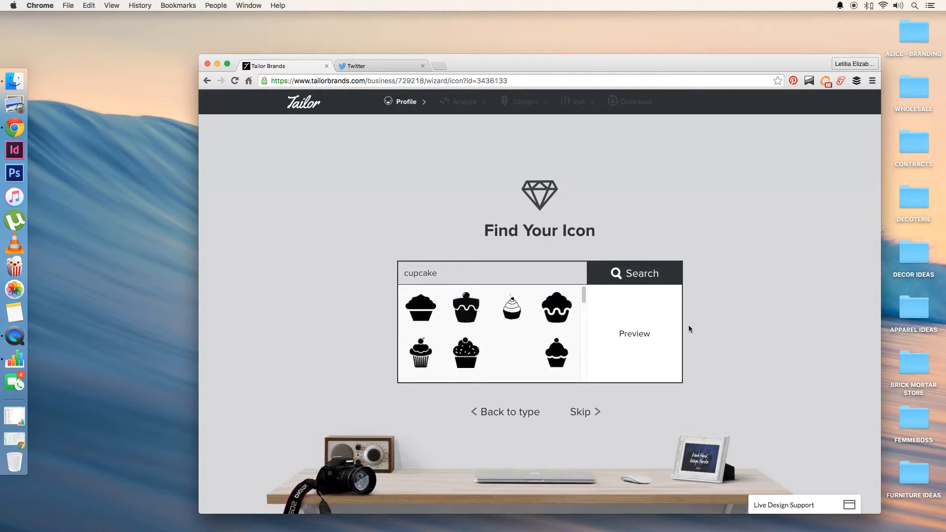
# Browse the cupcake icons and skip the icon selection without picking one.
pyautogui.scroll(-5, 550, 318)
pyautogui.scroll(-5, 532, 332)
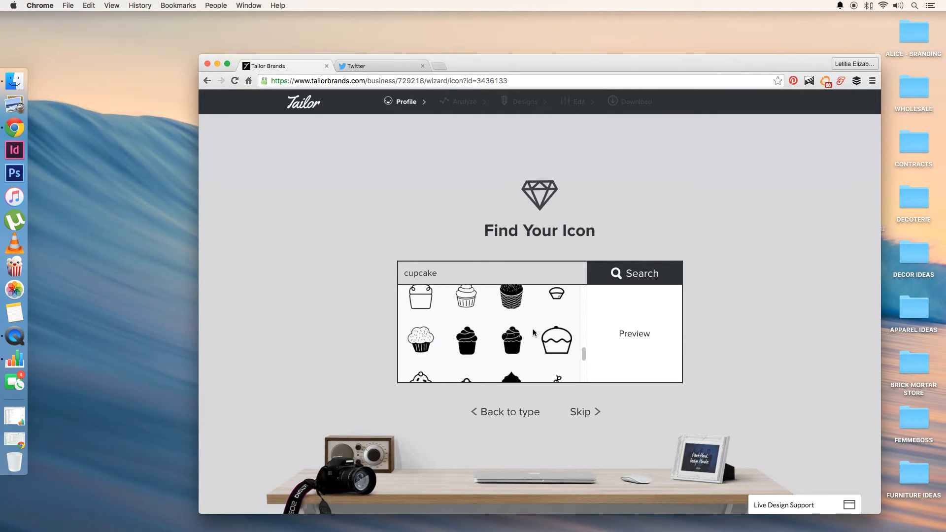
pyautogui.scroll(4, 536, 330)
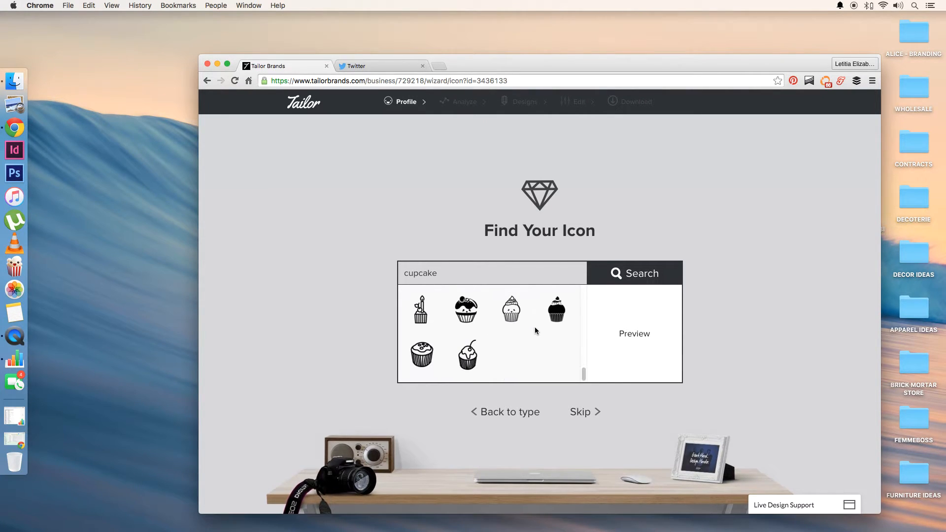
pyautogui.scroll(5, 534, 328)
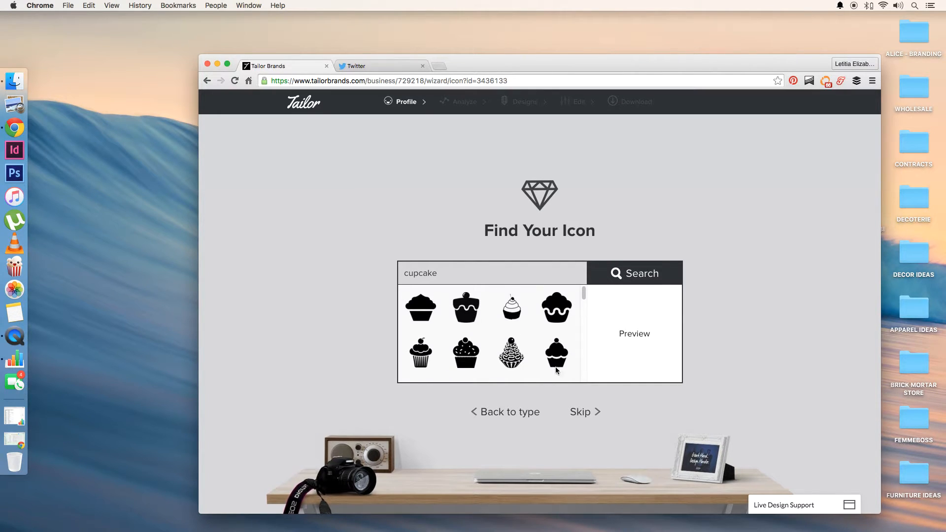
pyautogui.click(581, 412)
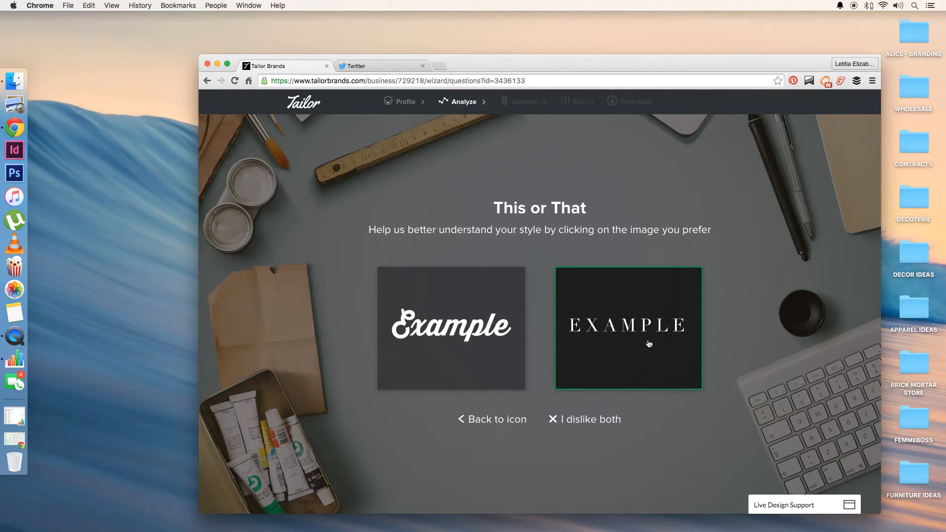
# In the first four style comparisons, prefer the thin spaced serif, the bold serif, the rounded script and the flowing script.
pyautogui.click(623, 338)
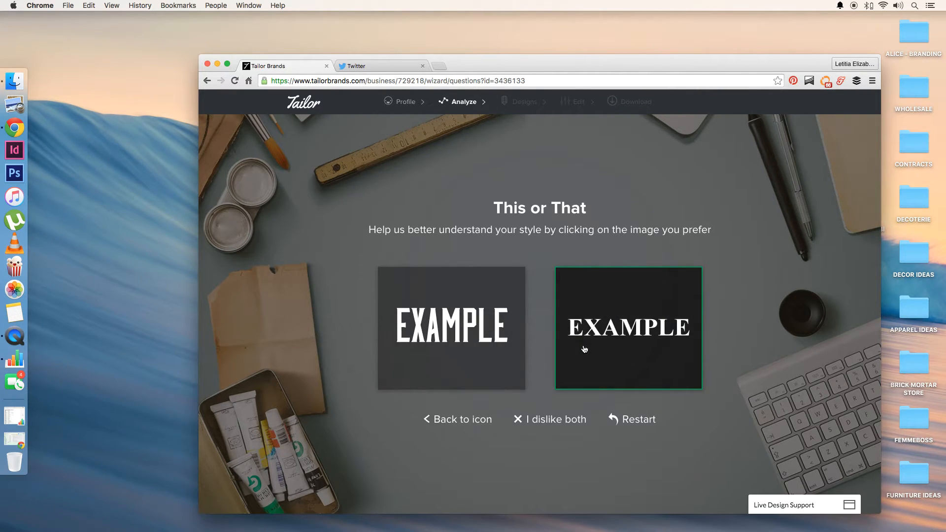
pyautogui.click(616, 339)
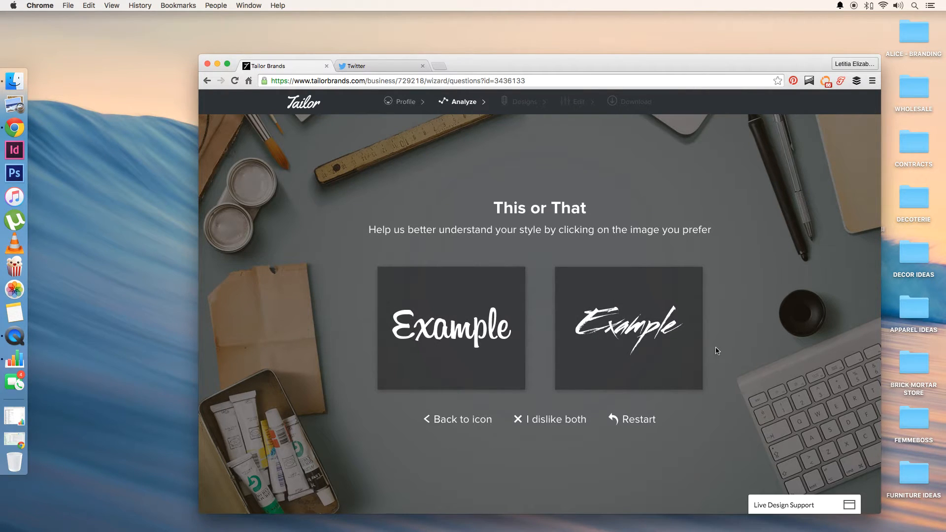
pyautogui.click(442, 341)
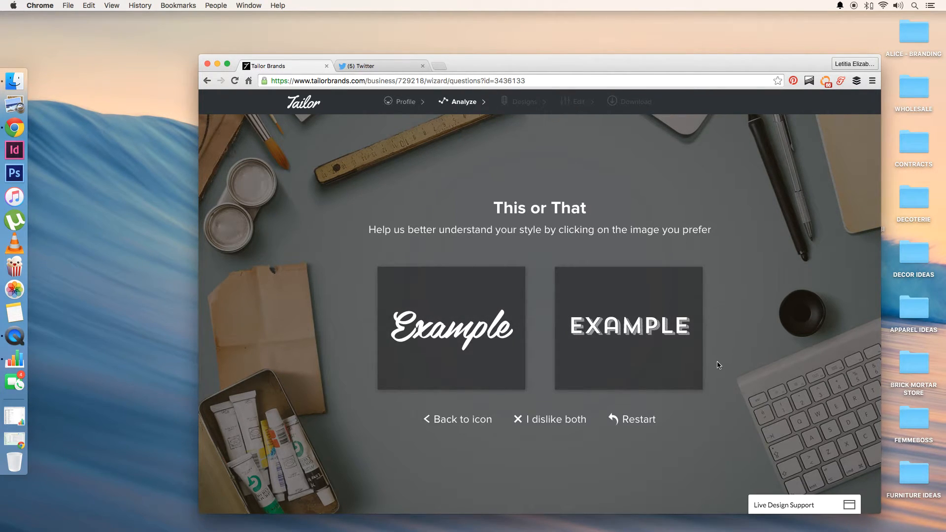
pyautogui.click(441, 327)
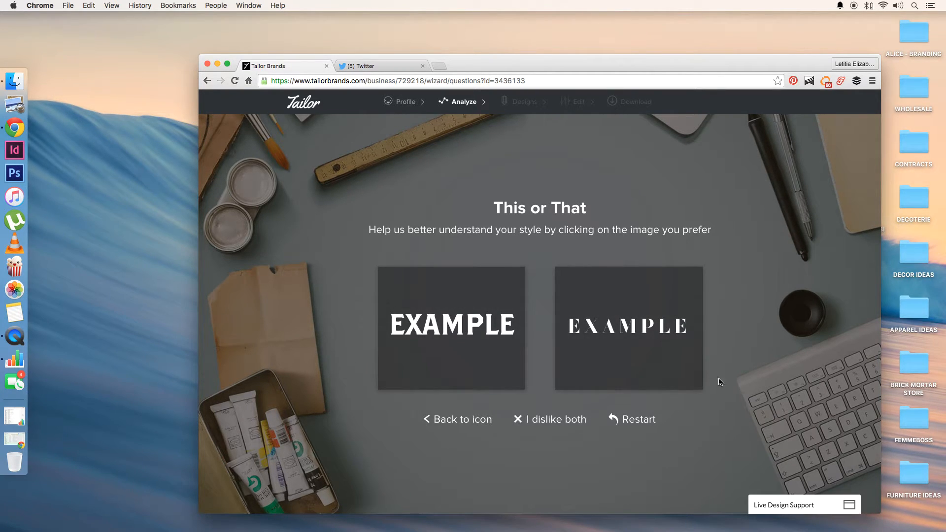
# In the remaining style comparisons, prefer the wide stencil serif, the two ornate calligraphic scripts and the thin sans-serif.
pyautogui.click(697, 362)
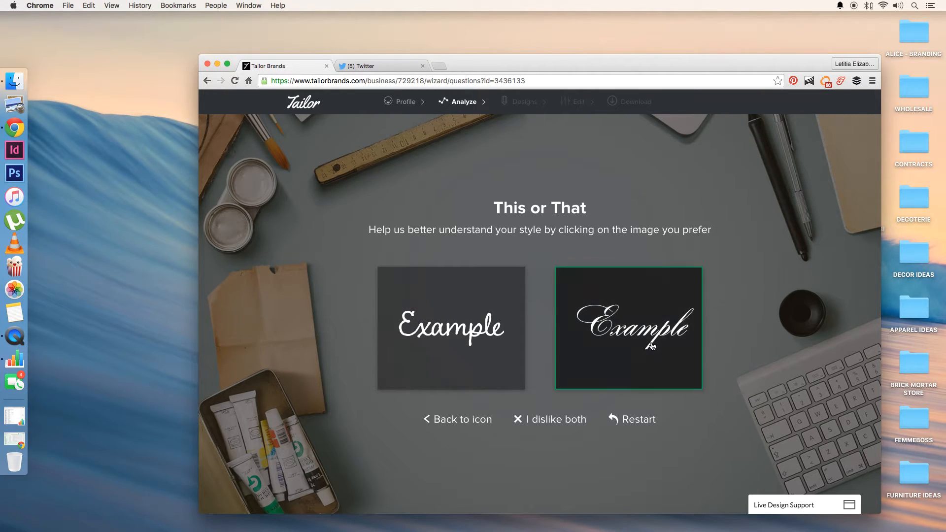
pyautogui.click(655, 343)
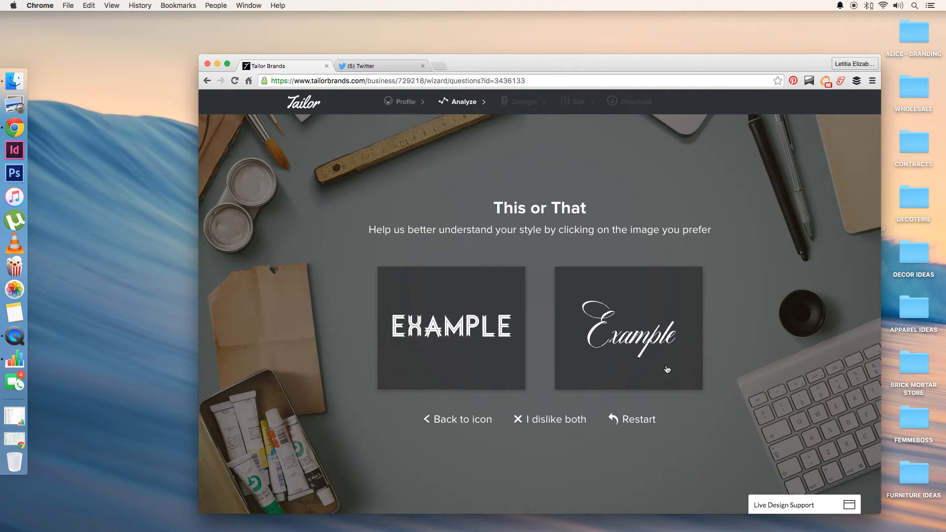
pyautogui.click(689, 388)
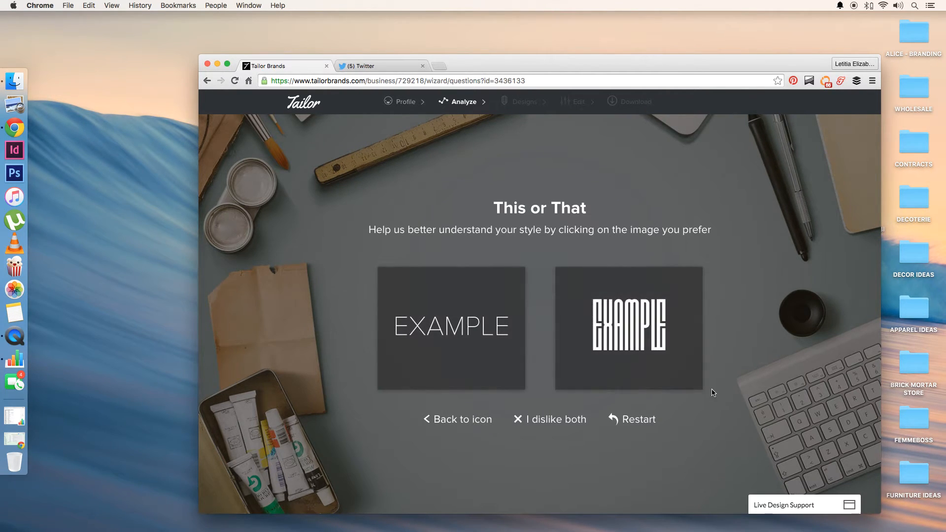
pyautogui.click(453, 336)
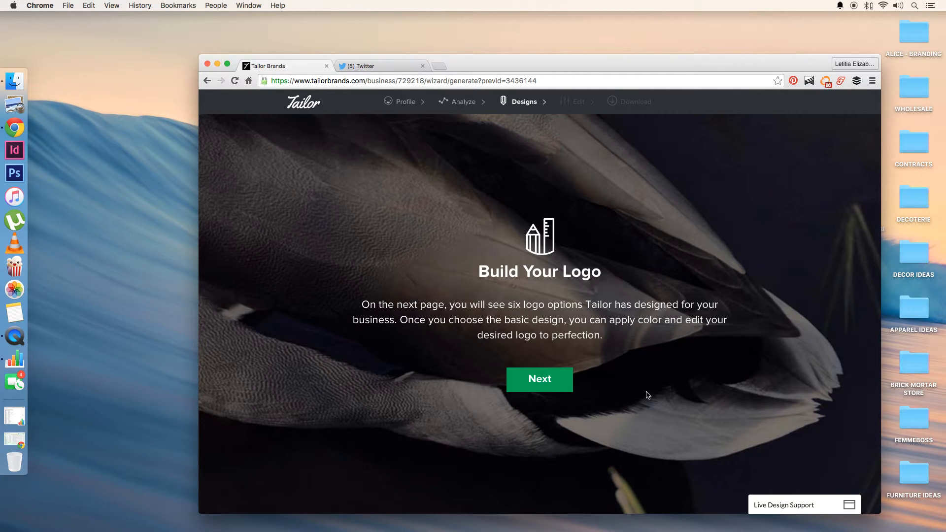
# Continue to the generated logo options and view the branded mockups beneath them.
pyautogui.click(540, 379)
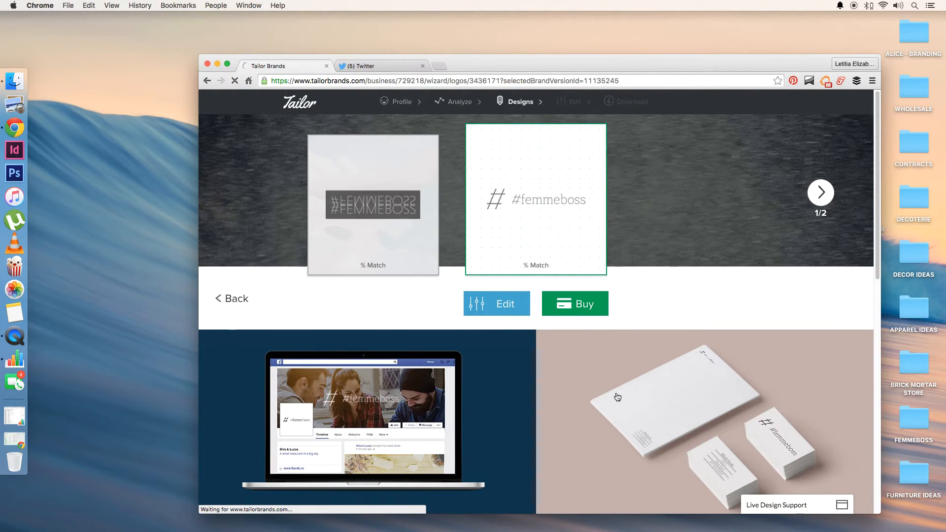
pyautogui.scroll(-5, 554, 391)
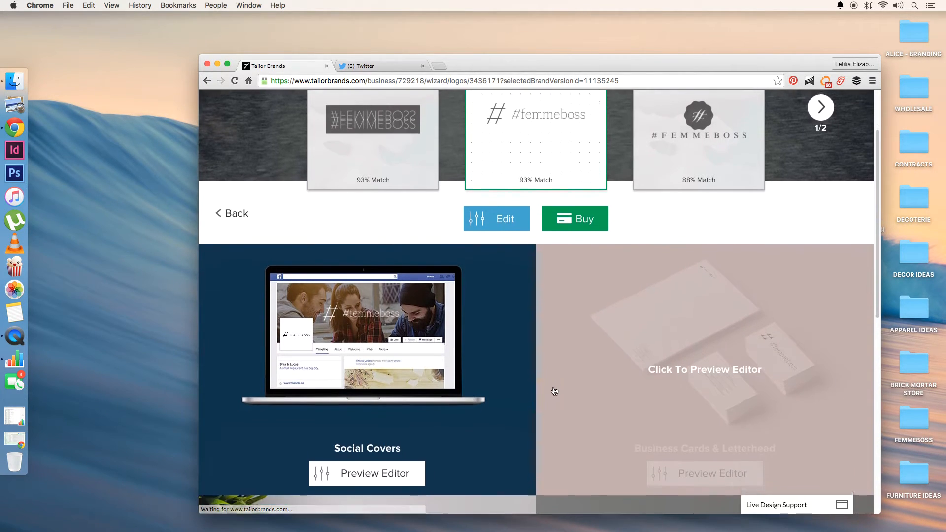
# Examine the branded mockups of the lowercase #femmeboss design and look over the second set of logo options.
pyautogui.scroll(-2, 554, 391)
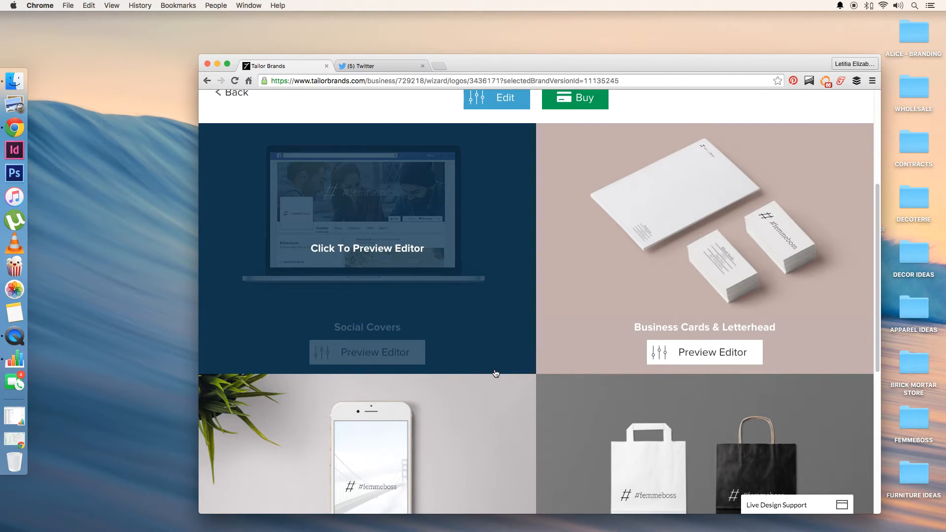
pyautogui.scroll(-5, 509, 354)
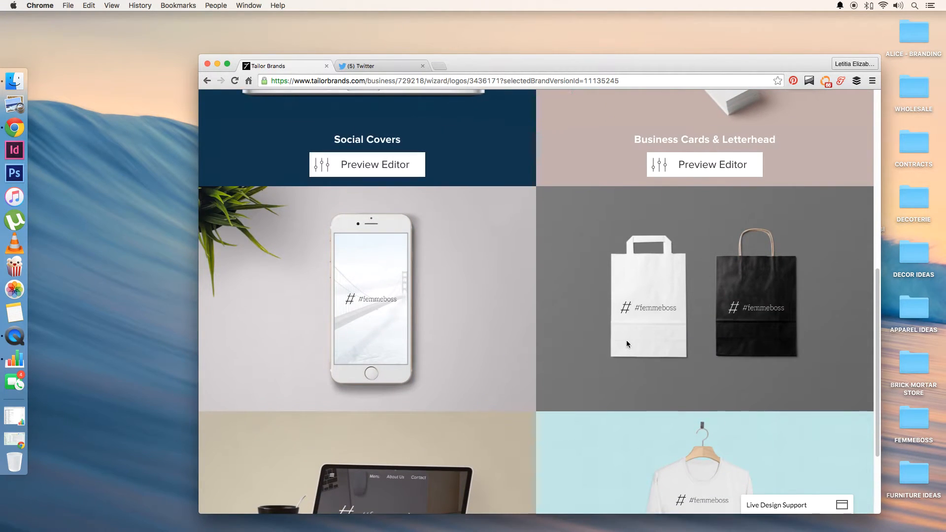
pyautogui.scroll(-3, 478, 325)
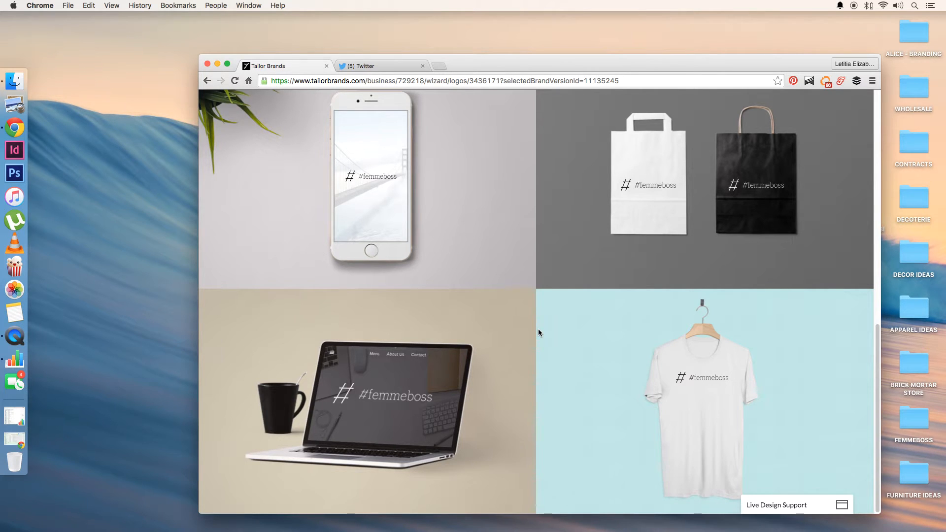
pyautogui.scroll(5, 538, 330)
pyautogui.scroll(6, 540, 334)
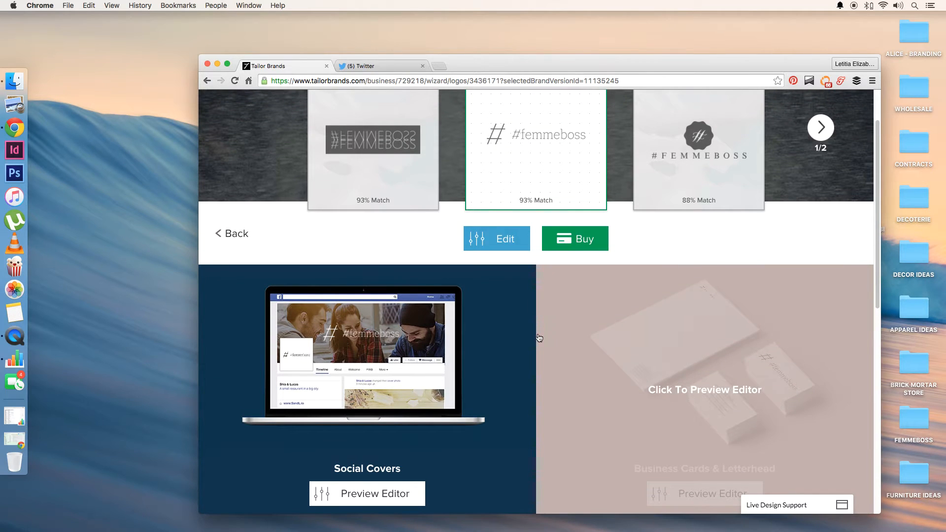
pyautogui.scroll(2, 539, 338)
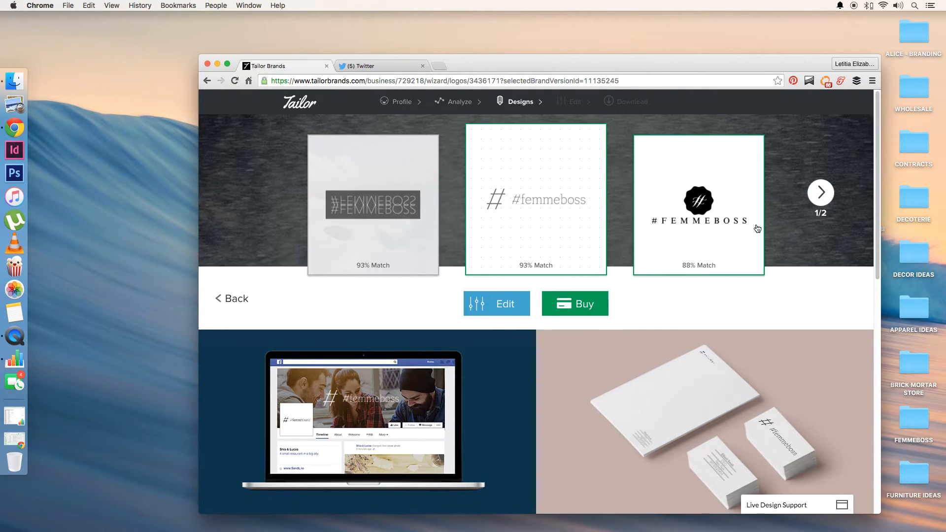
pyautogui.click(820, 193)
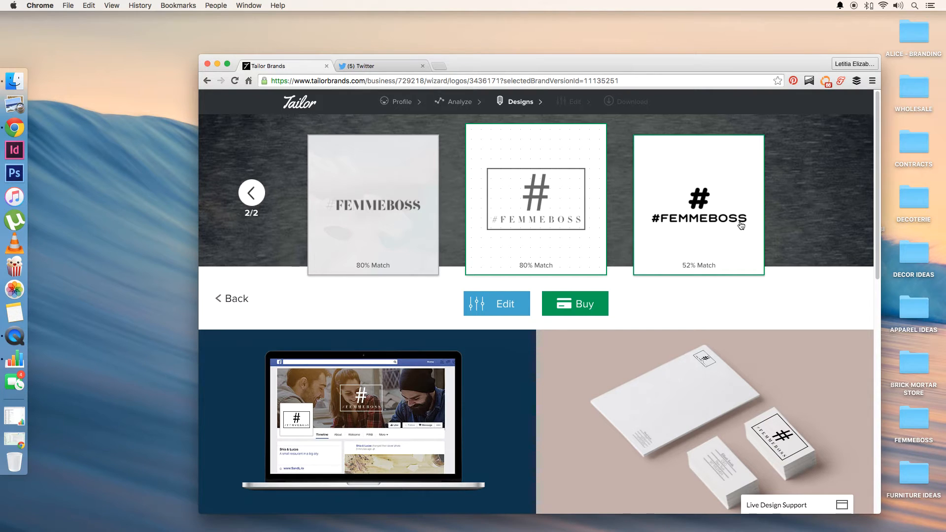
pyautogui.click(248, 195)
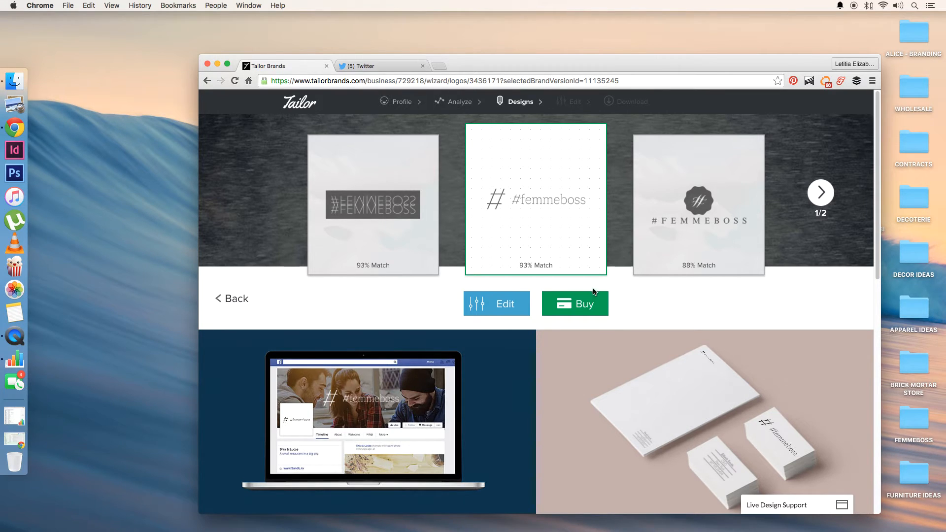
# Select the #FEMMEBOSS design with the scalloped badge, open it for editing and dismiss the support chat.
pyautogui.click(698, 262)
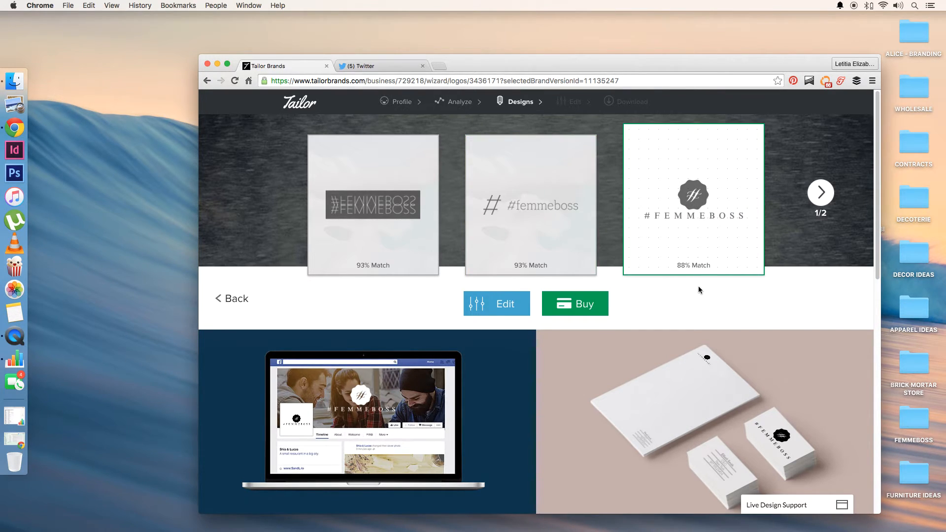
pyautogui.scroll(-1, 696, 291)
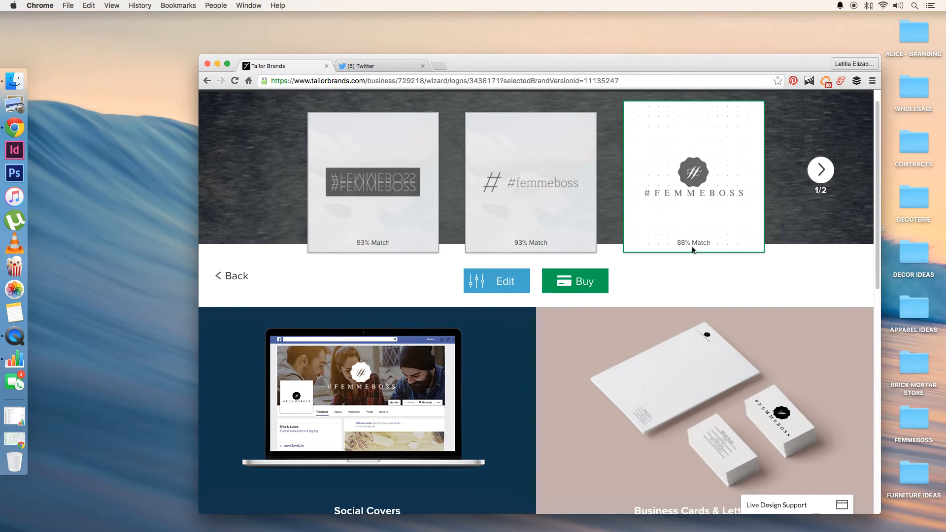
pyautogui.click(482, 292)
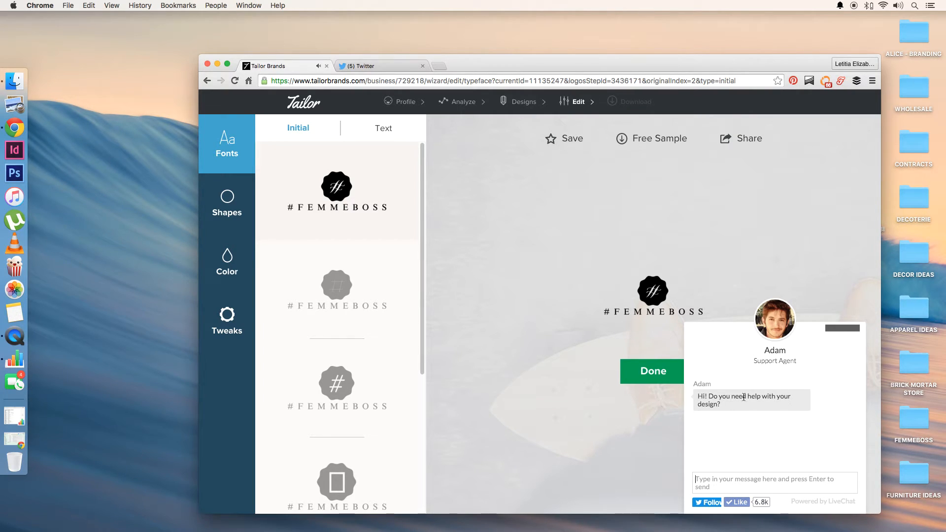
pyautogui.click(844, 329)
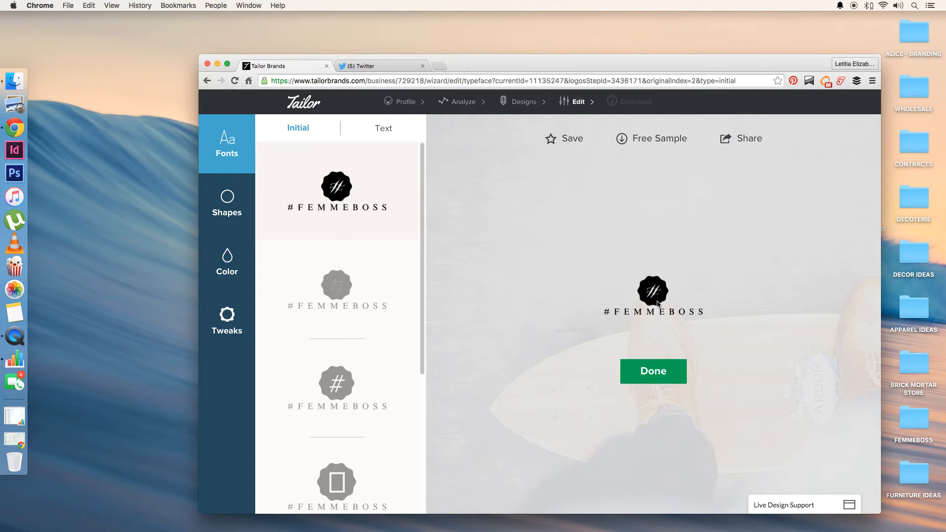
# Try the alternative initial fonts on the badge's hash symbol and restore the original script font.
pyautogui.click(389, 299)
pyautogui.scroll(-1, 387, 298)
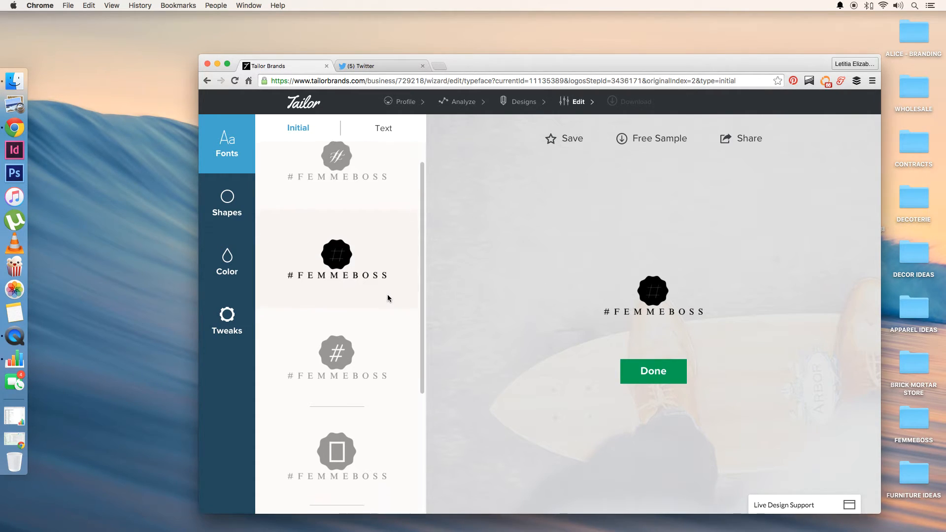
pyautogui.scroll(-2, 387, 298)
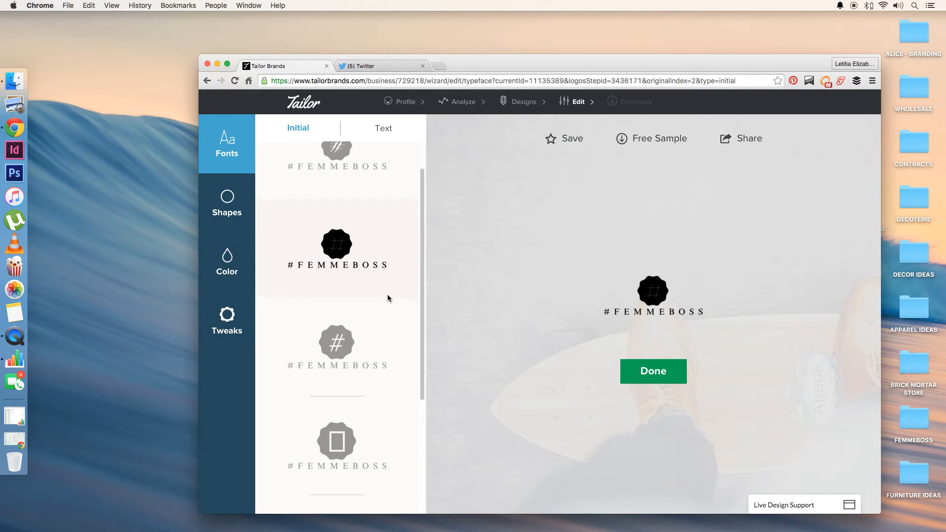
pyautogui.click(382, 321)
pyautogui.scroll(-2, 383, 323)
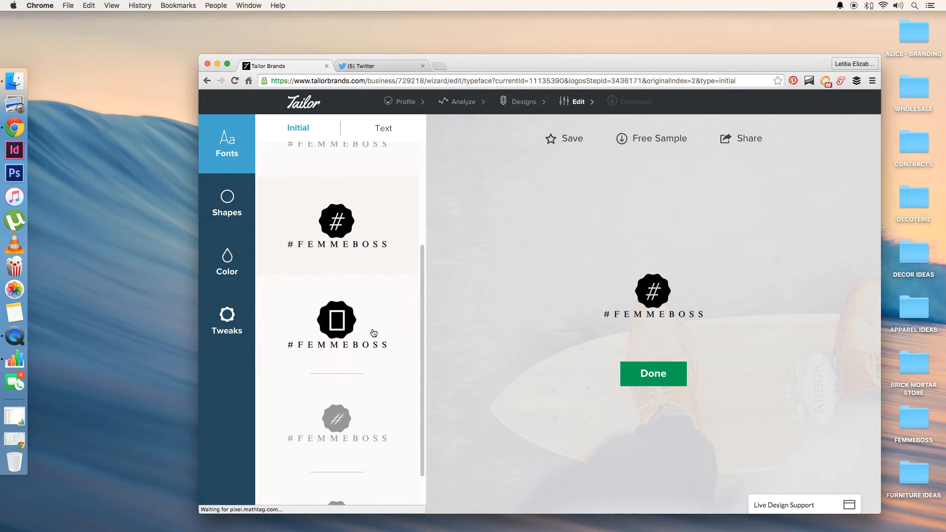
pyautogui.click(375, 332)
pyautogui.scroll(-2, 375, 332)
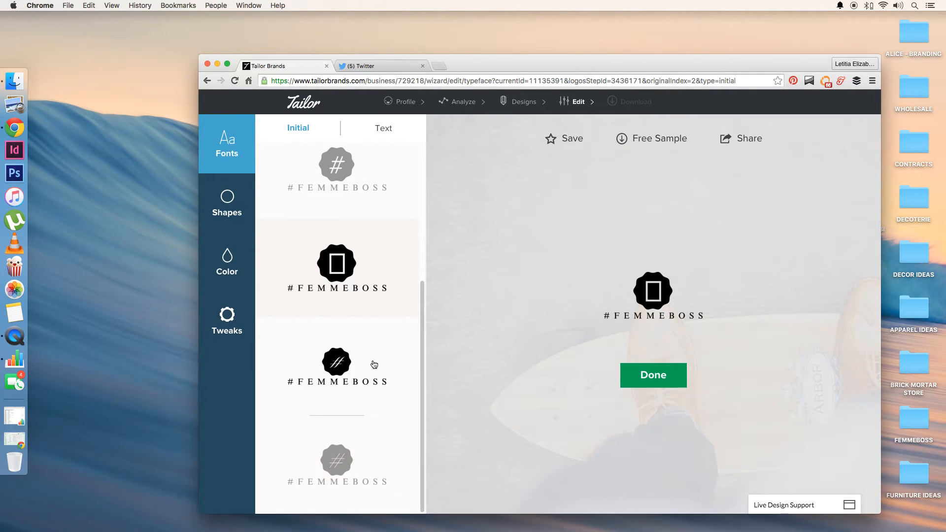
pyautogui.click(374, 365)
pyautogui.click(367, 441)
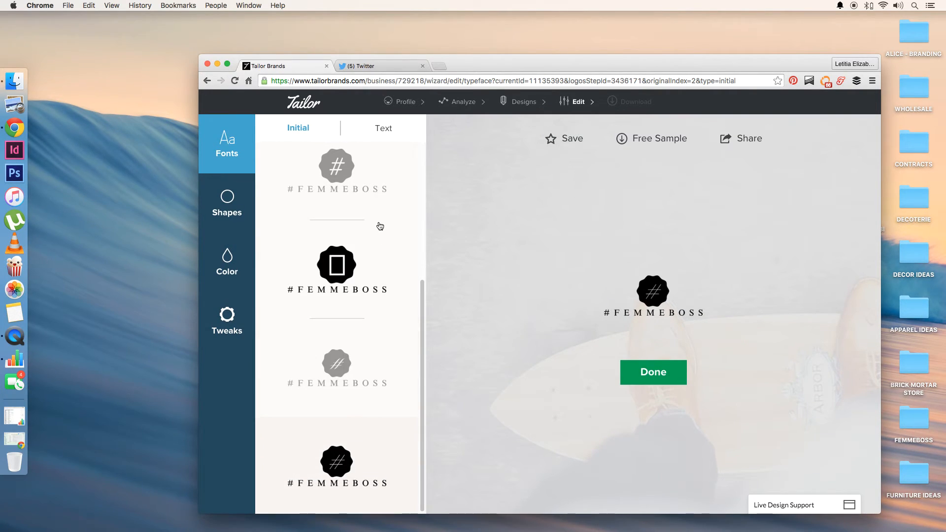
pyautogui.scroll(5, 372, 241)
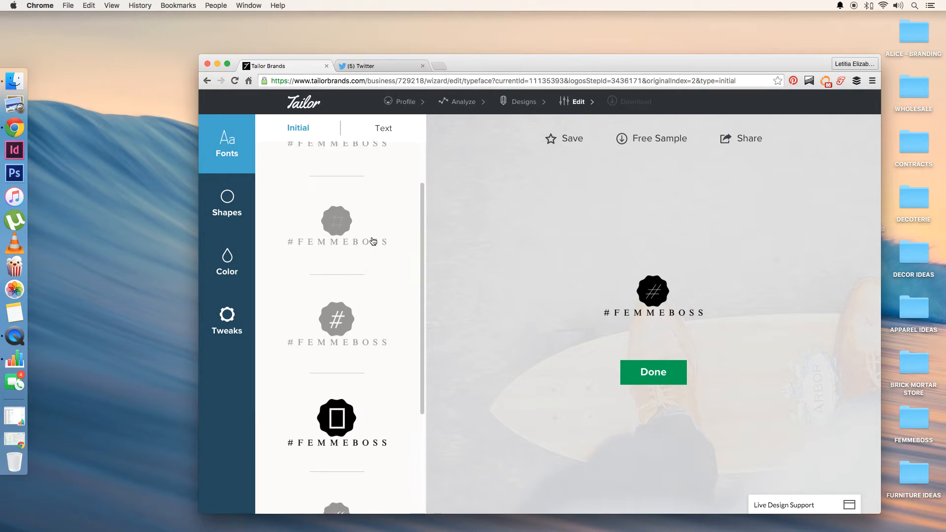
pyautogui.scroll(2, 372, 241)
pyautogui.click(354, 211)
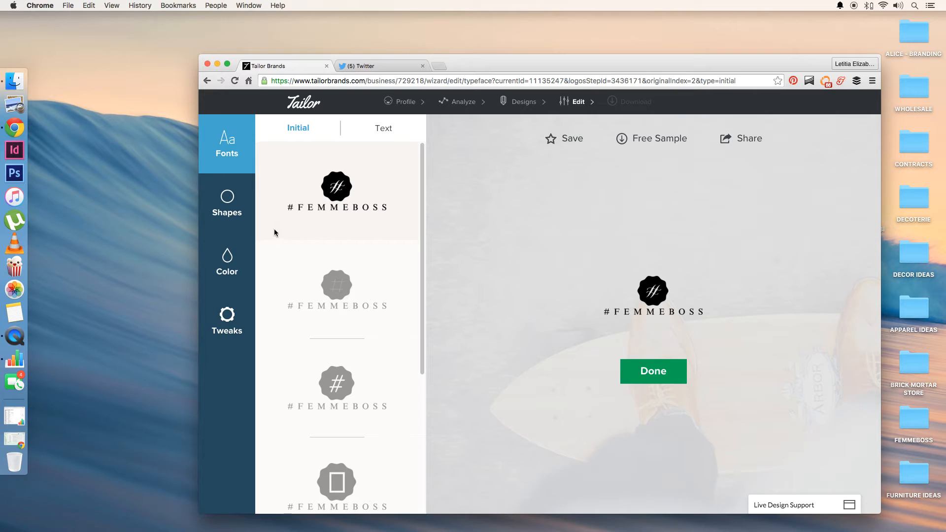
# Try the shapeless, circular and outlined badge variants for the logo and restore the solid scalloped badge.
pyautogui.click(241, 211)
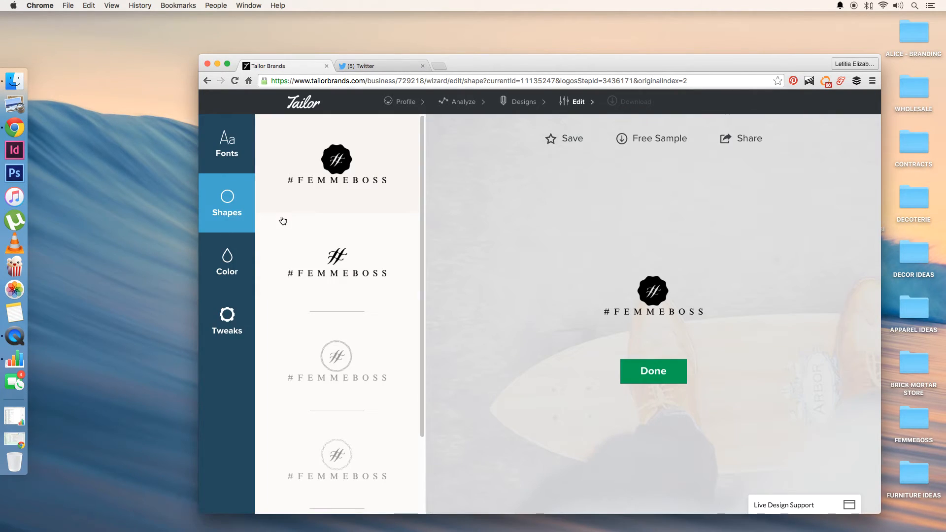
pyautogui.click(337, 256)
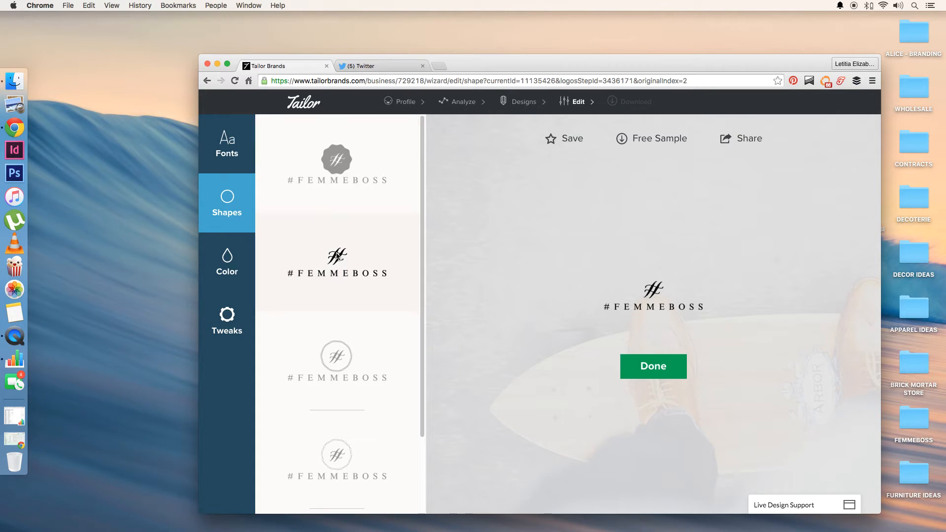
pyautogui.scroll(-3, 337, 255)
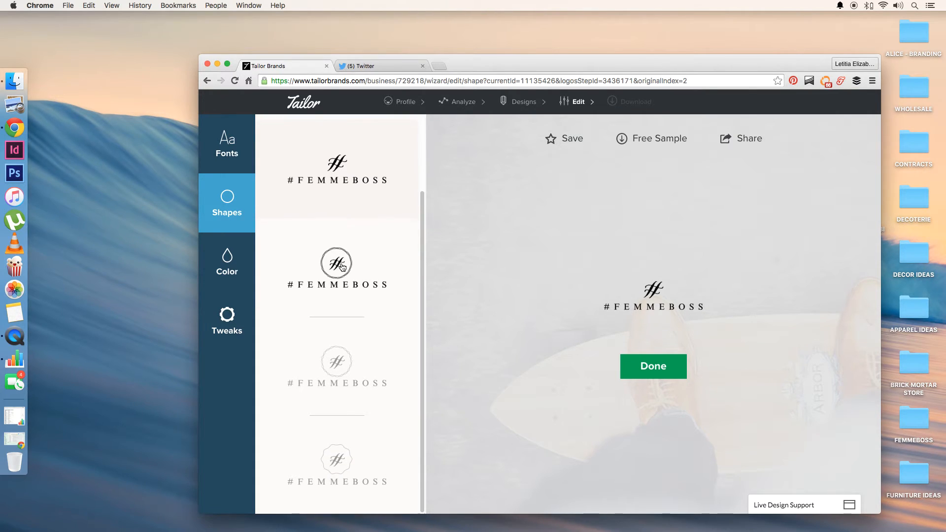
pyautogui.click(342, 266)
pyautogui.click(351, 364)
pyautogui.click(351, 441)
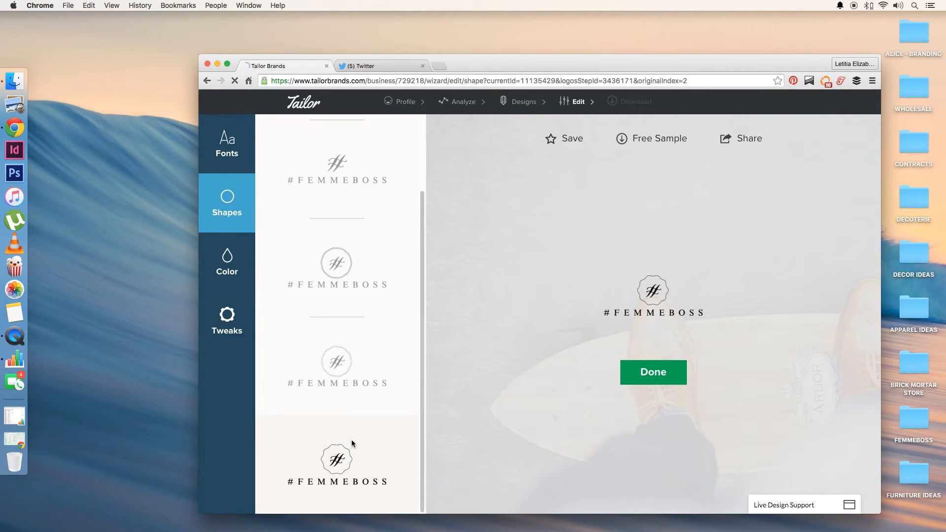
pyautogui.scroll(3, 355, 355)
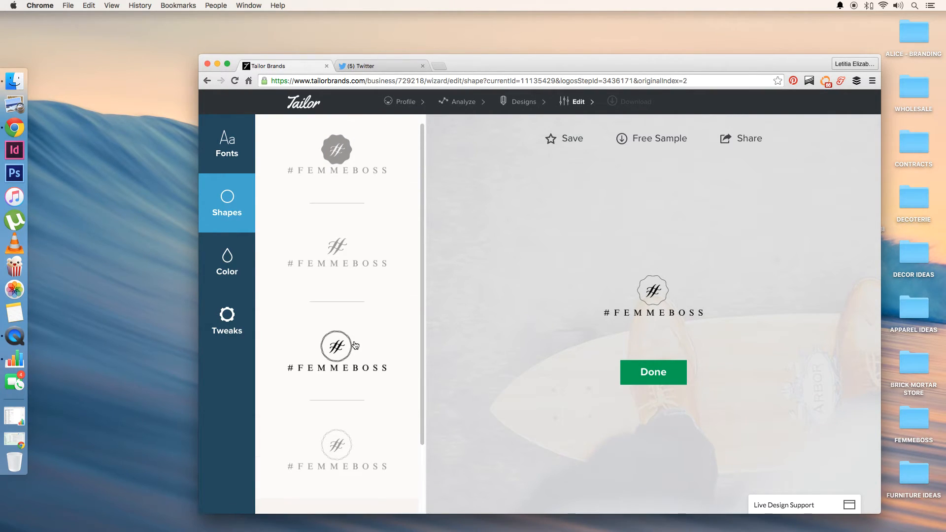
pyautogui.click(357, 303)
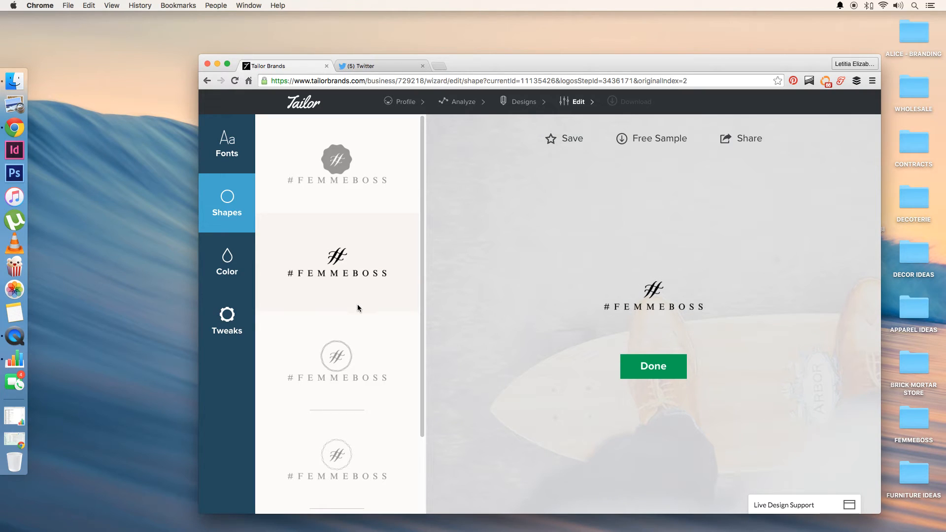
pyautogui.click(357, 170)
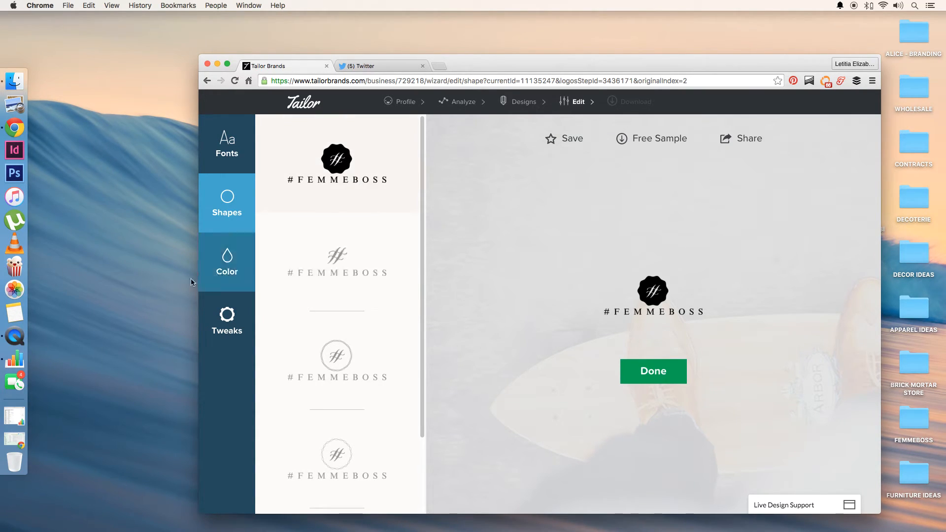
# Look over the logo's color and tweak options and return to the font choices.
pyautogui.click(223, 272)
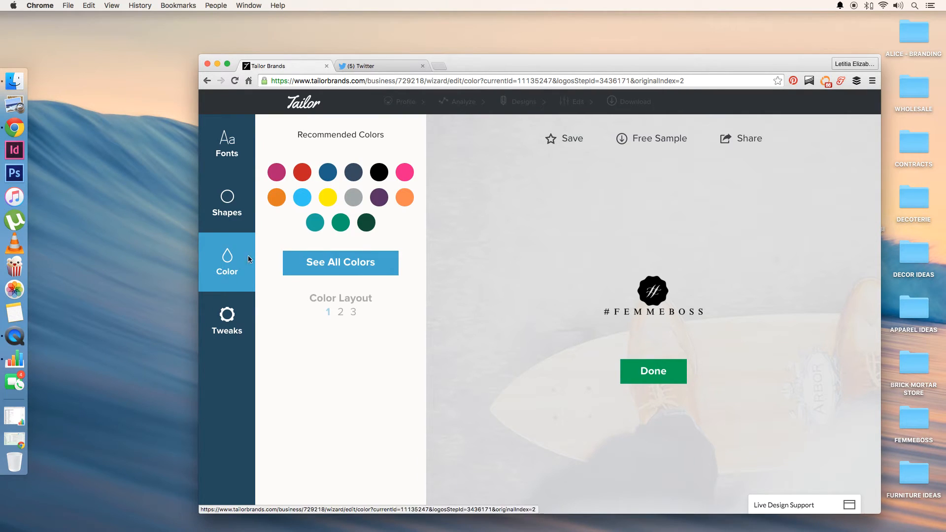
pyautogui.click(237, 317)
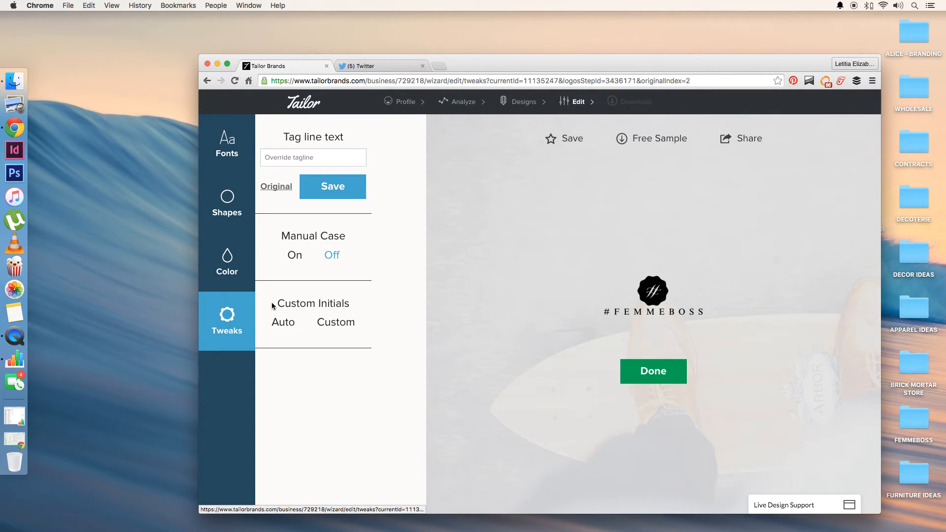
pyautogui.click(226, 145)
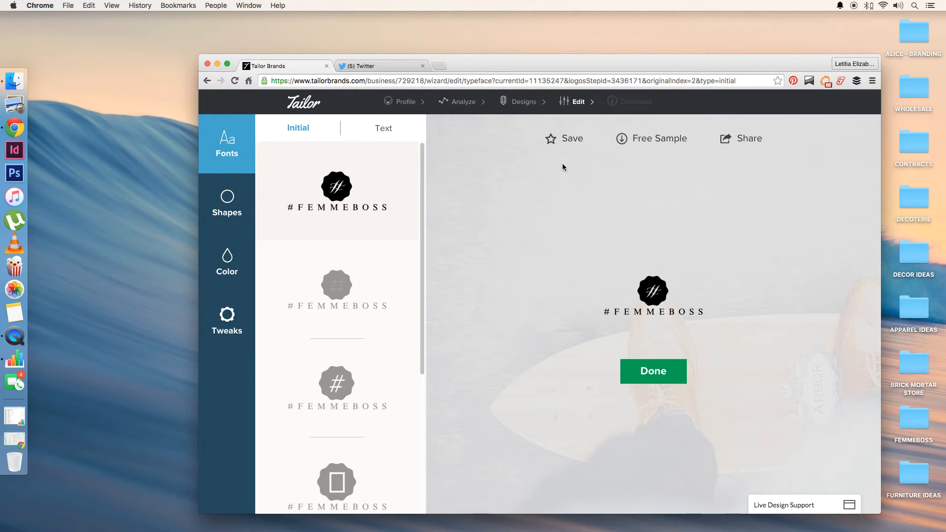
# Download the free sample of the badge logo, open the PNG to inspect it and close it.
pyautogui.click(643, 140)
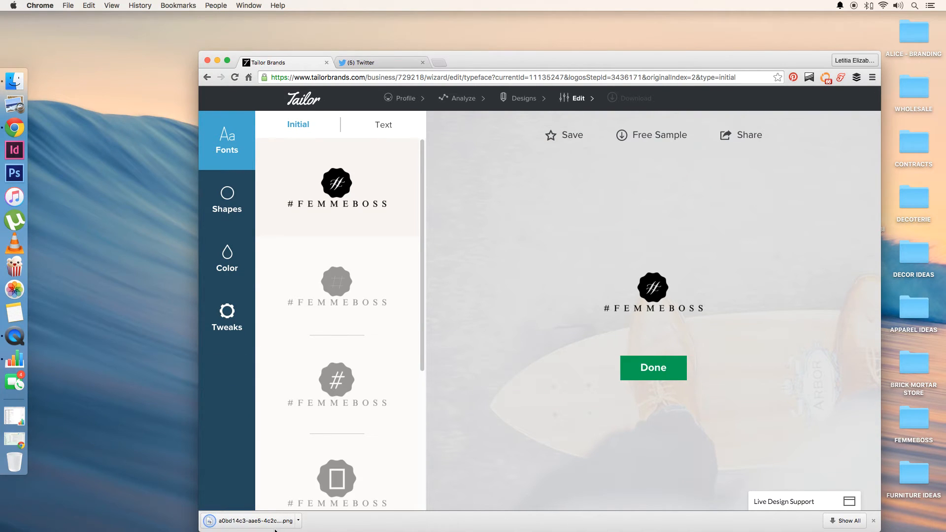
pyautogui.click(298, 521)
pyautogui.click(325, 482)
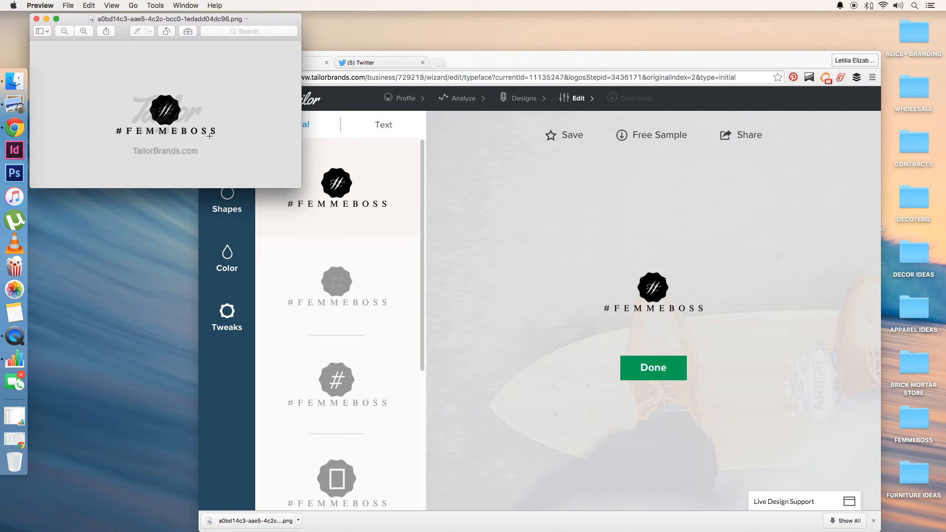
pyautogui.click(36, 19)
pyautogui.click(474, 294)
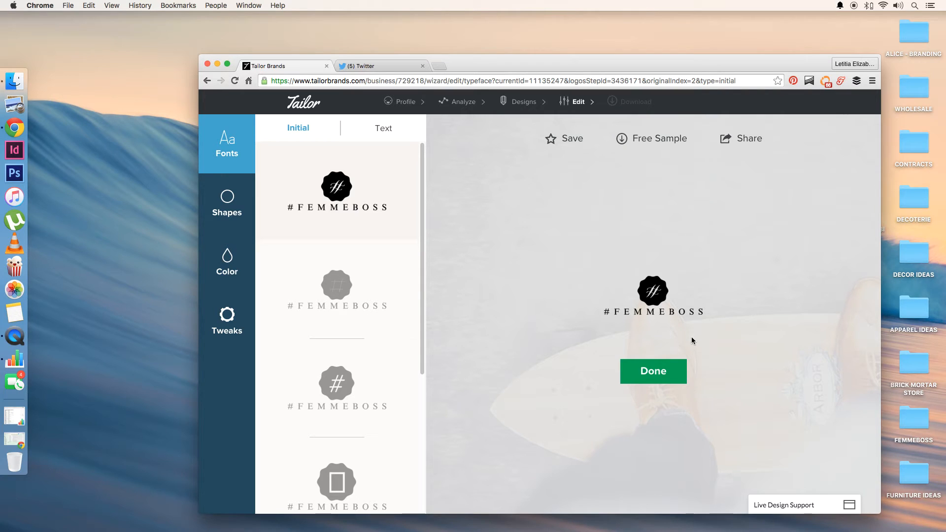
# Finish the logo edit and proceed to purchase to compare the Basic, Professional and Premium bundles.
pyautogui.click(678, 375)
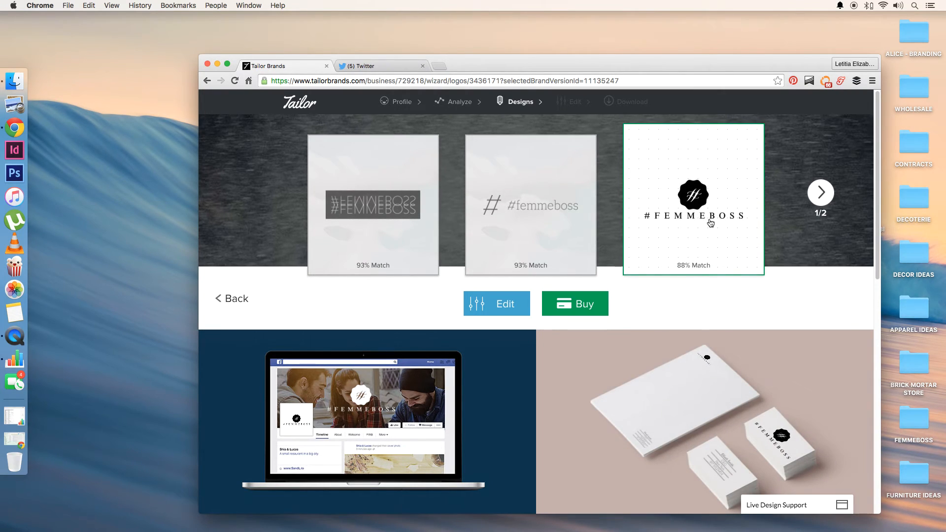
pyautogui.click(597, 313)
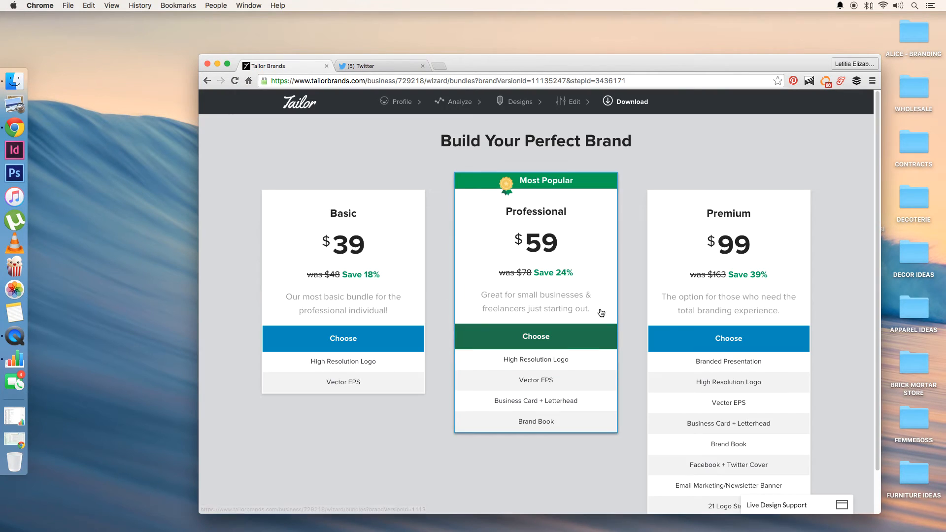
pyautogui.scroll(-2, 630, 305)
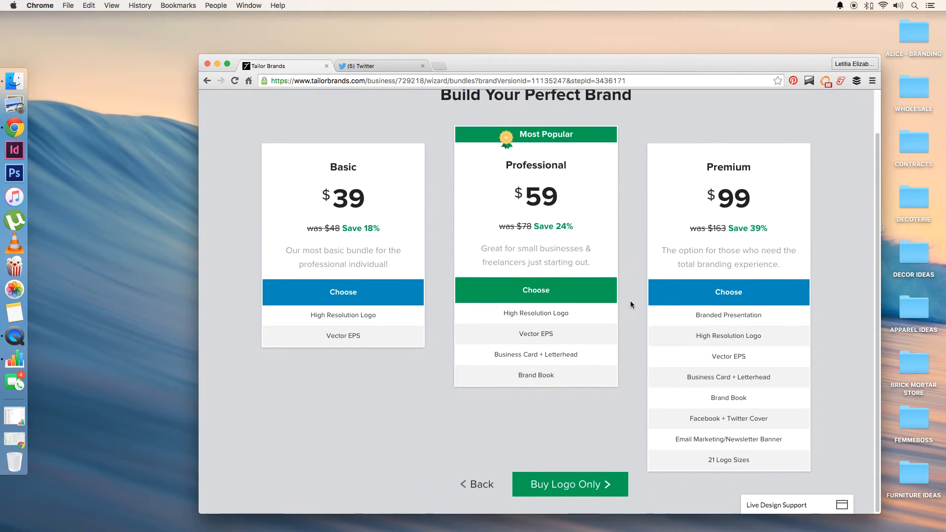
pyautogui.scroll(2, 630, 305)
pyautogui.scroll(-2, 630, 305)
pyautogui.scroll(2, 633, 302)
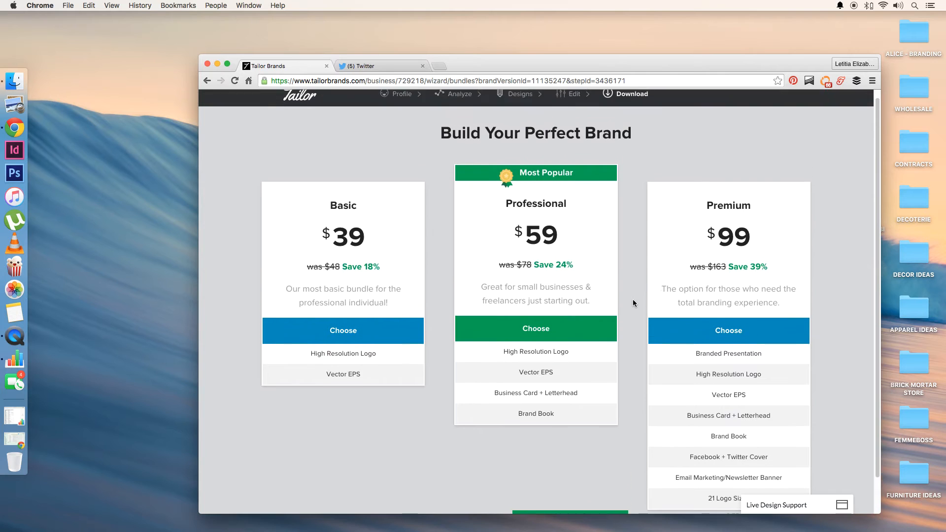
# Compare what the Basic, Professional and Premium bundles include and proceed to checkout with the logo only.
pyautogui.scroll(-2, 633, 302)
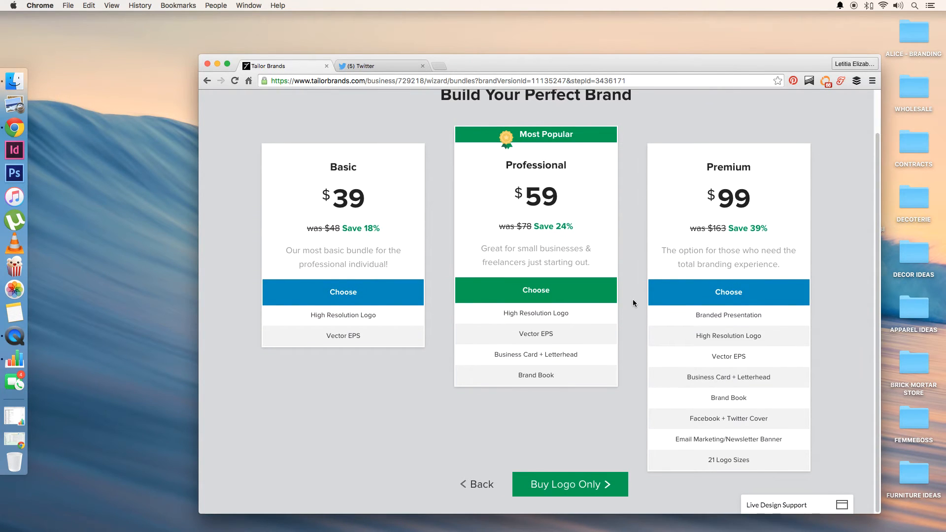
pyautogui.scroll(2, 633, 301)
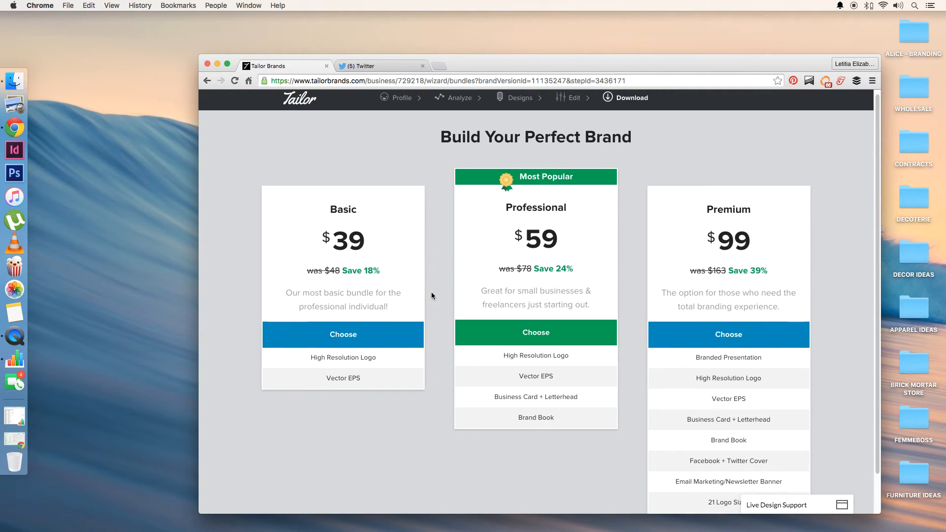
pyautogui.scroll(-1, 431, 294)
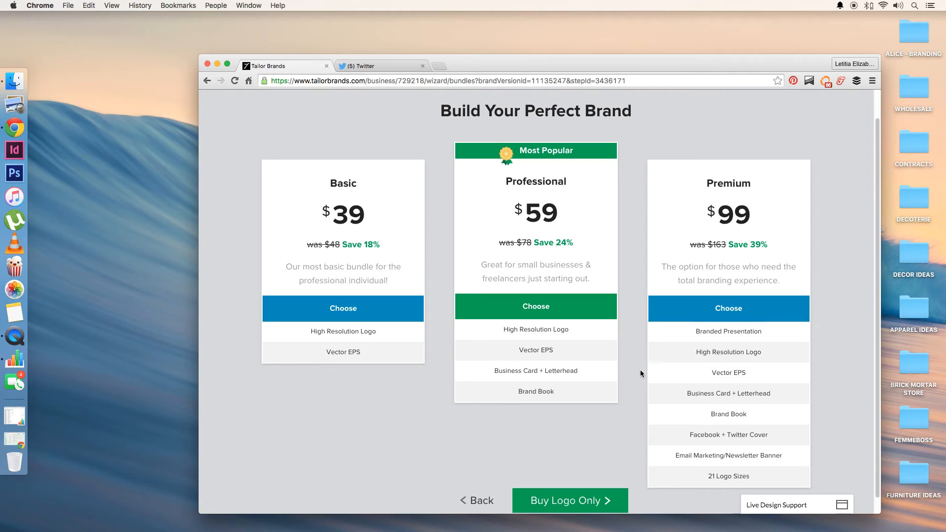
pyautogui.scroll(-1, 639, 367)
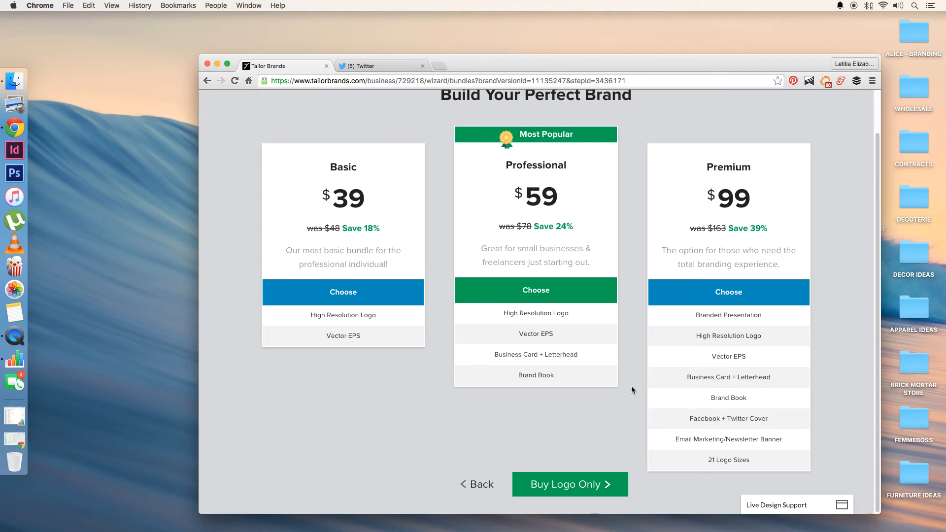
pyautogui.scroll(2, 631, 388)
pyautogui.scroll(-2, 632, 388)
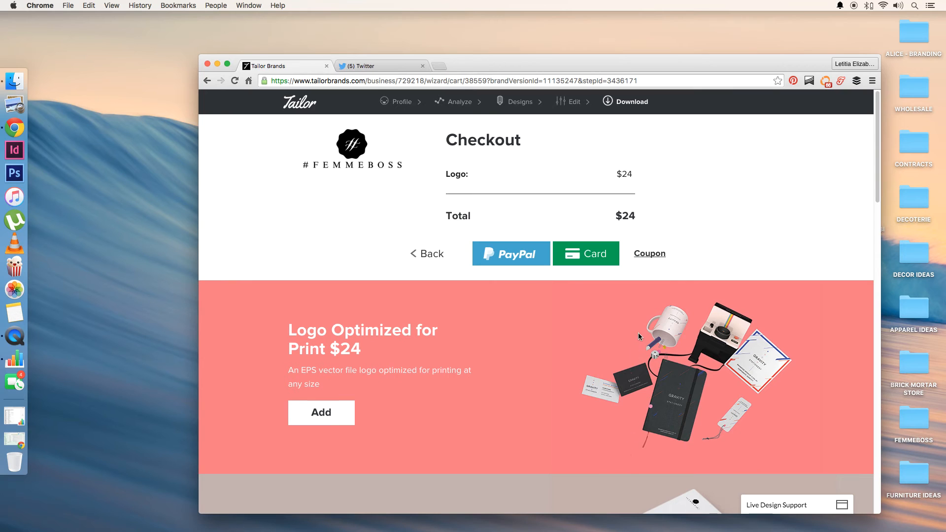
# Look through the optional add-ons below the checkout, from the print-optimized logo to the holiday card designs, and return to the order summary.
pyautogui.scroll(-1, 563, 340)
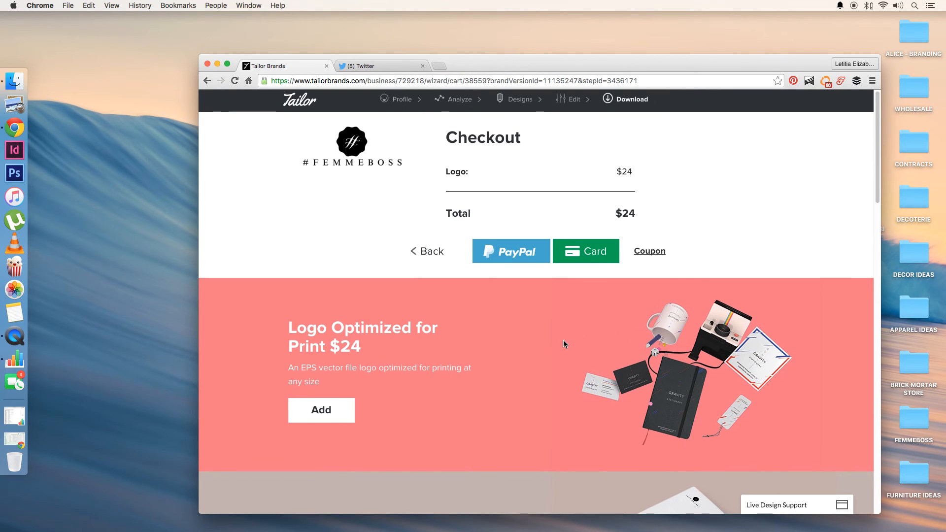
pyautogui.scroll(-5, 564, 343)
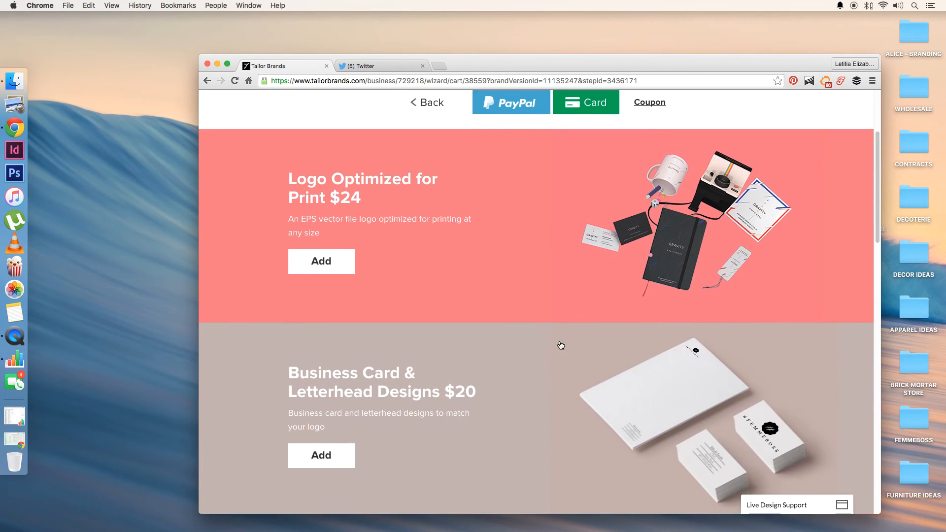
pyautogui.scroll(-4, 536, 338)
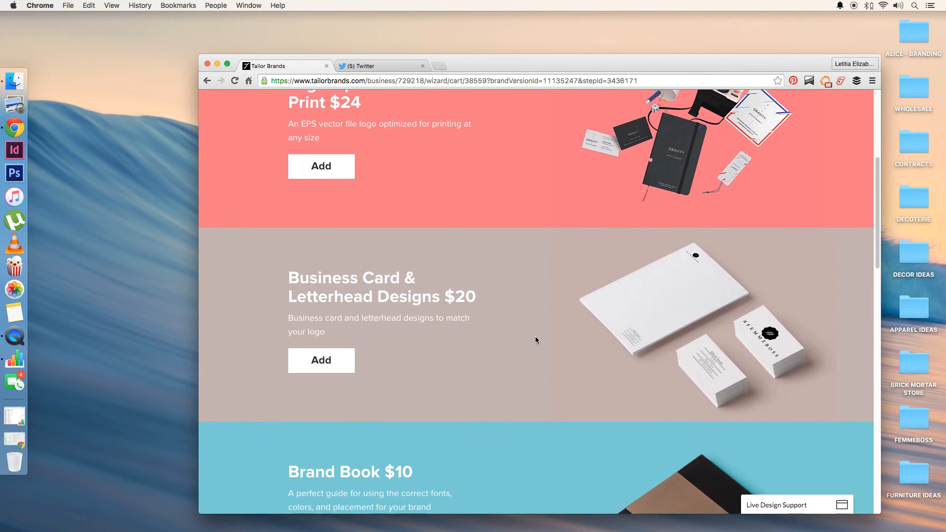
pyautogui.scroll(-4, 535, 336)
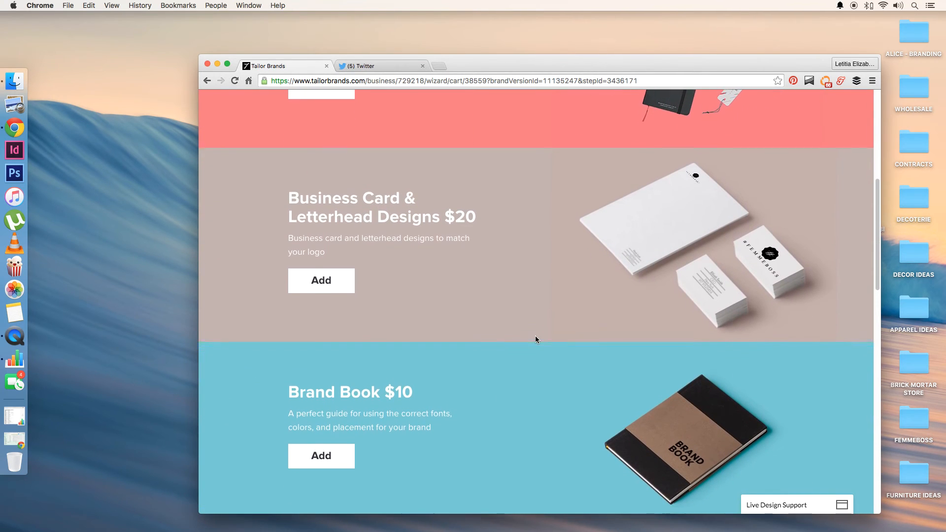
pyautogui.scroll(-10, 535, 337)
pyautogui.scroll(-11, 535, 338)
pyautogui.scroll(-3, 511, 330)
pyautogui.scroll(7, 511, 330)
pyautogui.scroll(-12, 511, 330)
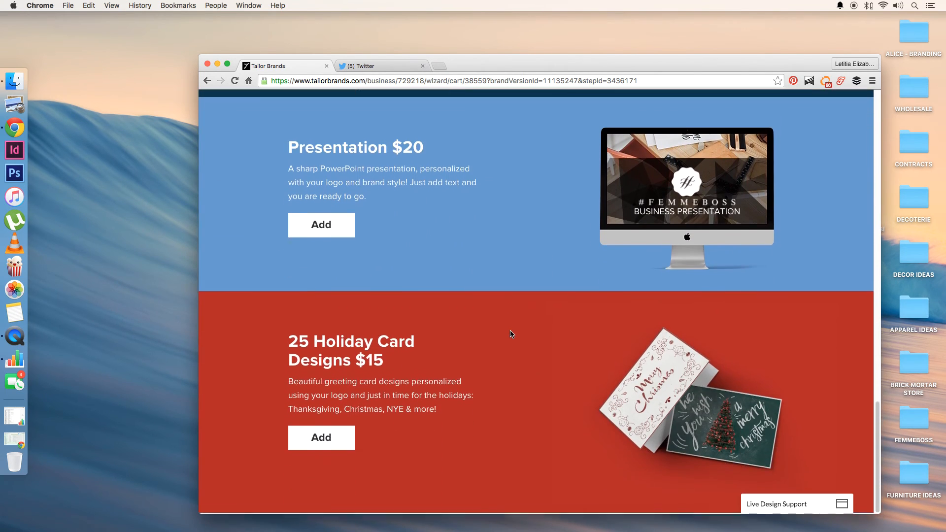
pyautogui.scroll(1, 510, 334)
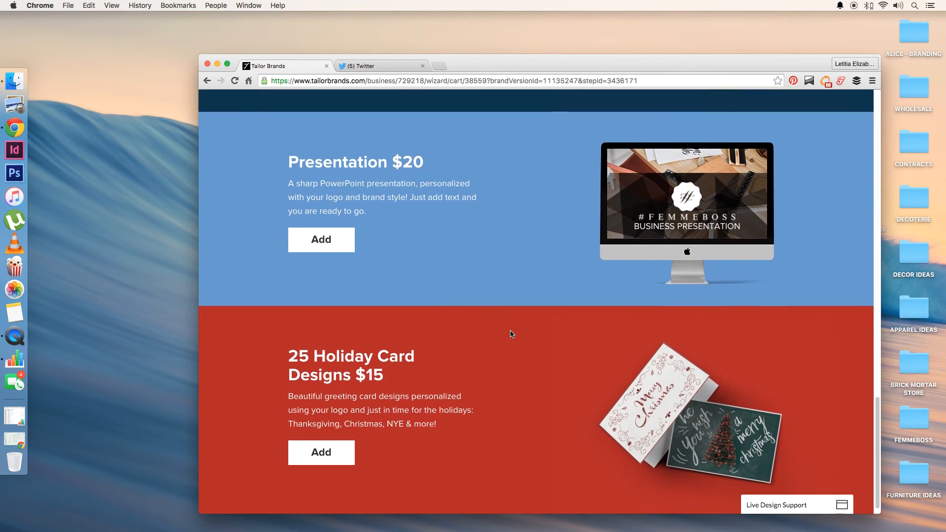
pyautogui.scroll(7, 511, 334)
pyautogui.scroll(-7, 505, 330)
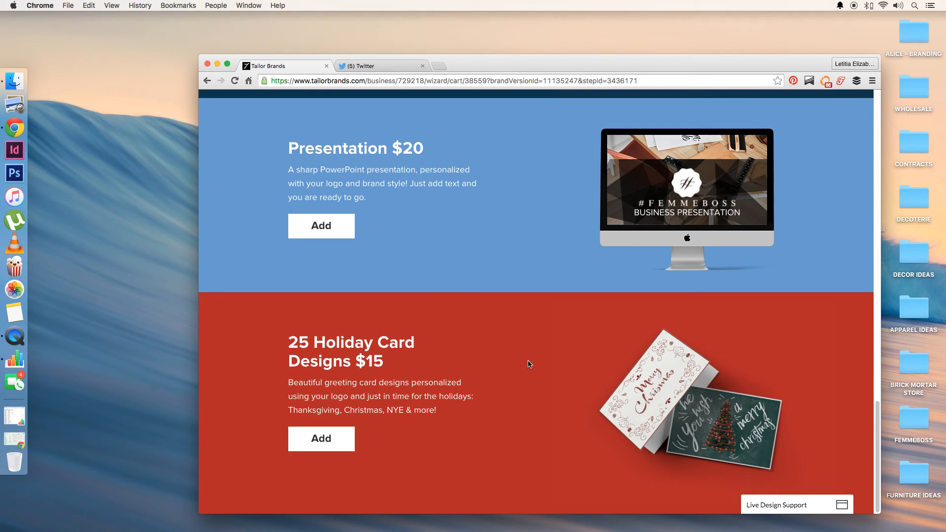
pyautogui.scroll(5, 511, 353)
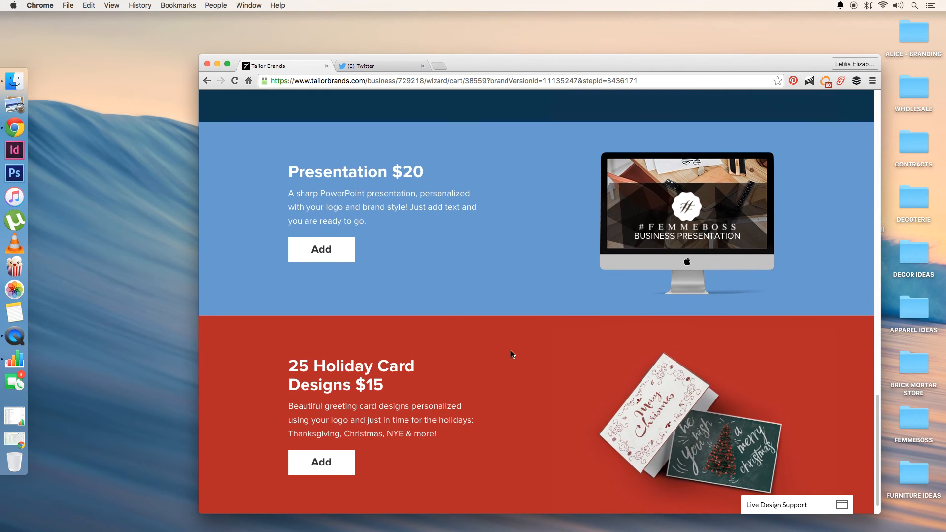
pyautogui.scroll(20, 511, 352)
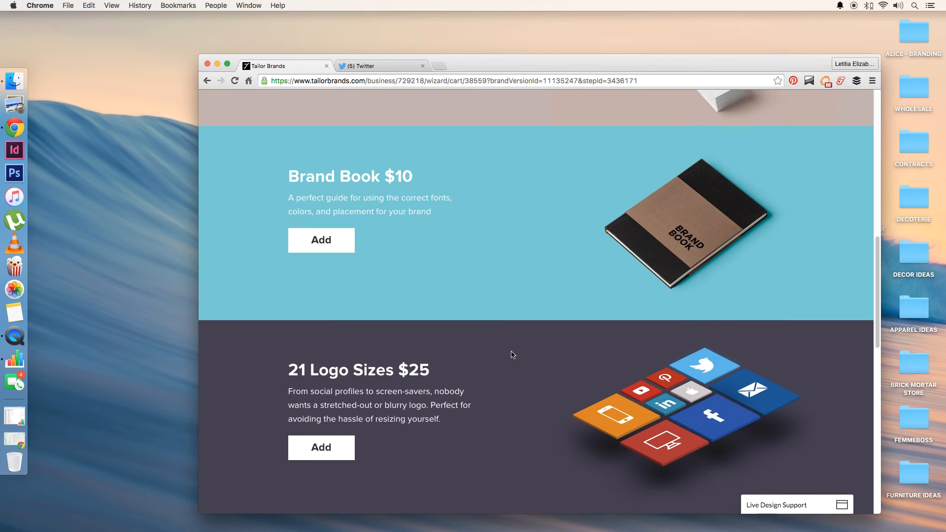
pyautogui.scroll(3, 511, 354)
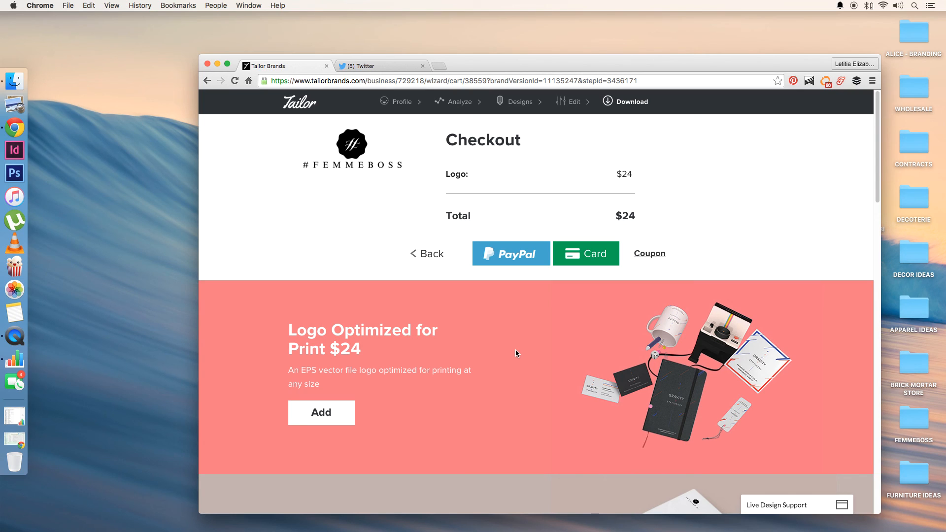
# Open the Live Design Support chat from the checkout page and close it again.
pyautogui.click(804, 500)
pyautogui.click(836, 330)
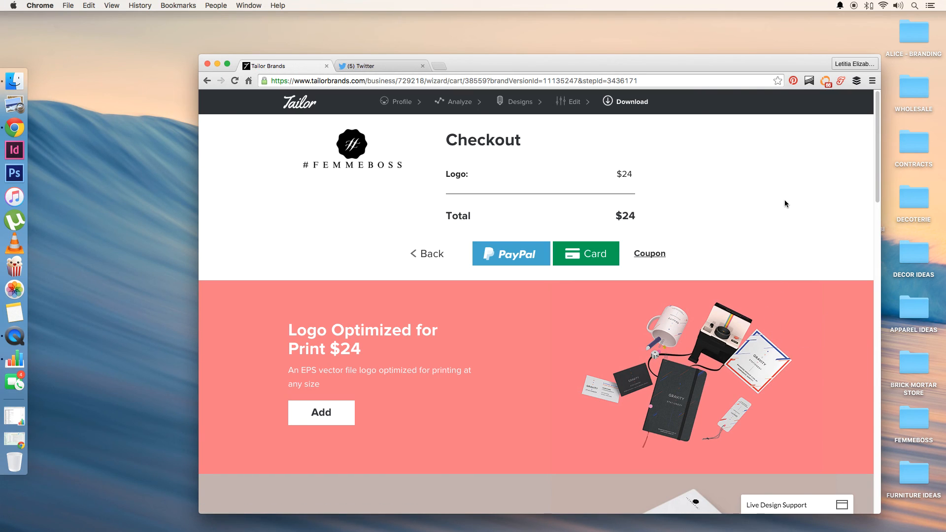